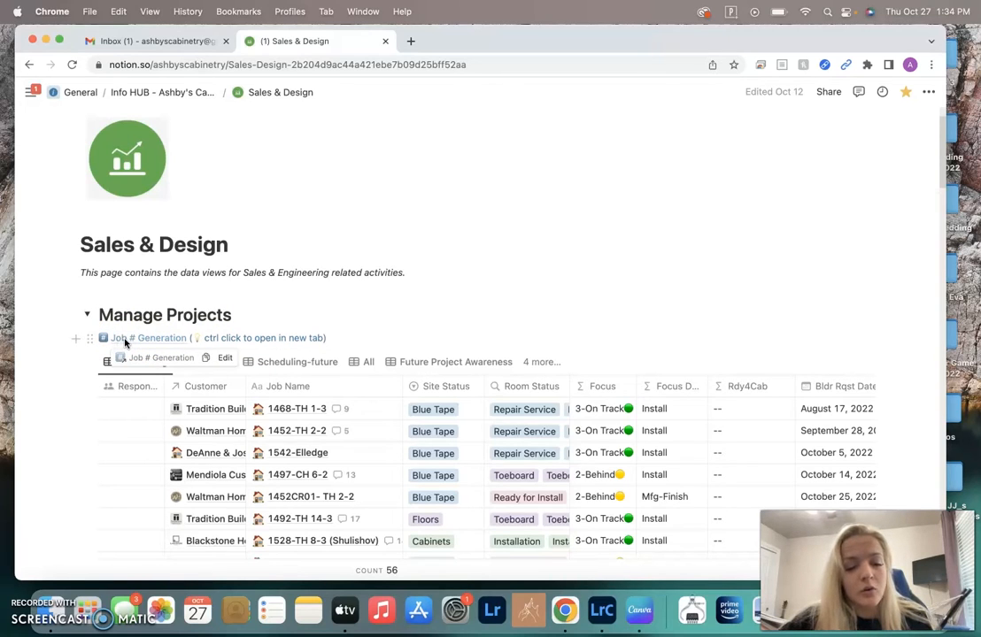
Open the Job # Generation page in a separate browser tab and switch to it
ctrl+click(125, 341)
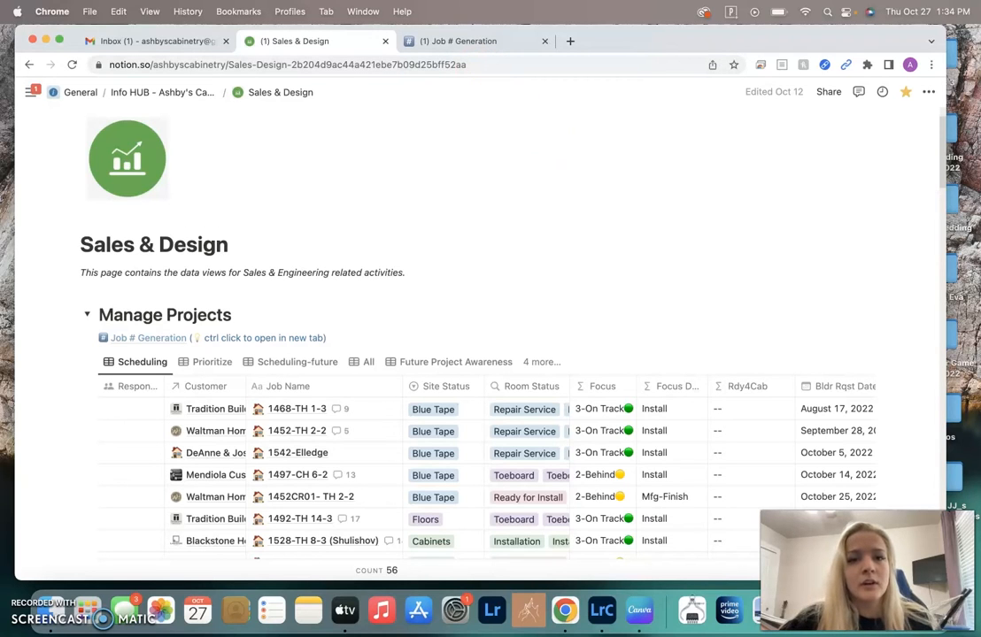
click(420, 42)
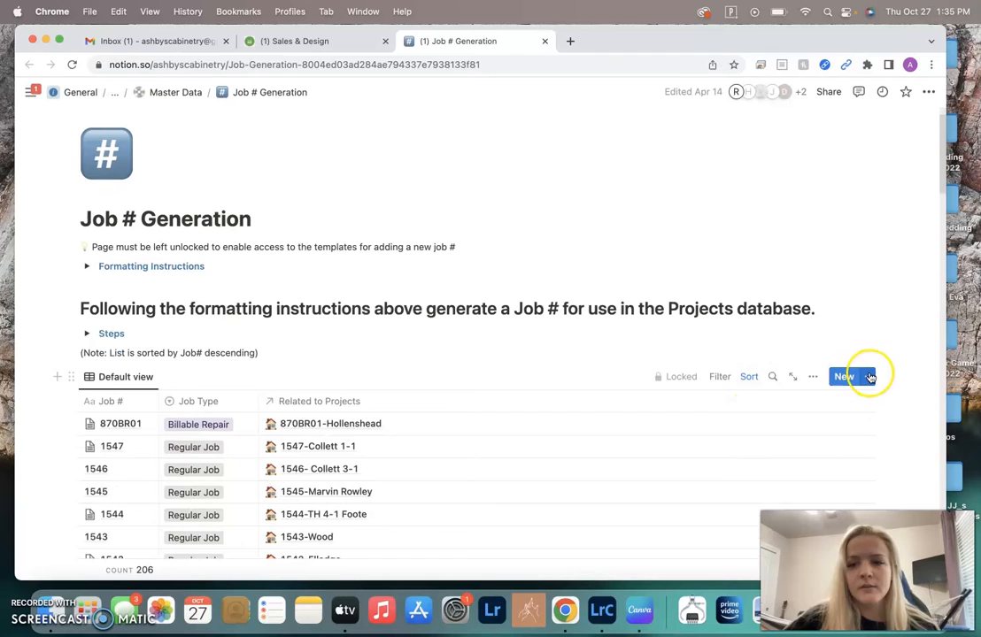
Review the existing job numbers, their job types and related projects in the Job # Generation table
scroll(628, 427, down, 1)
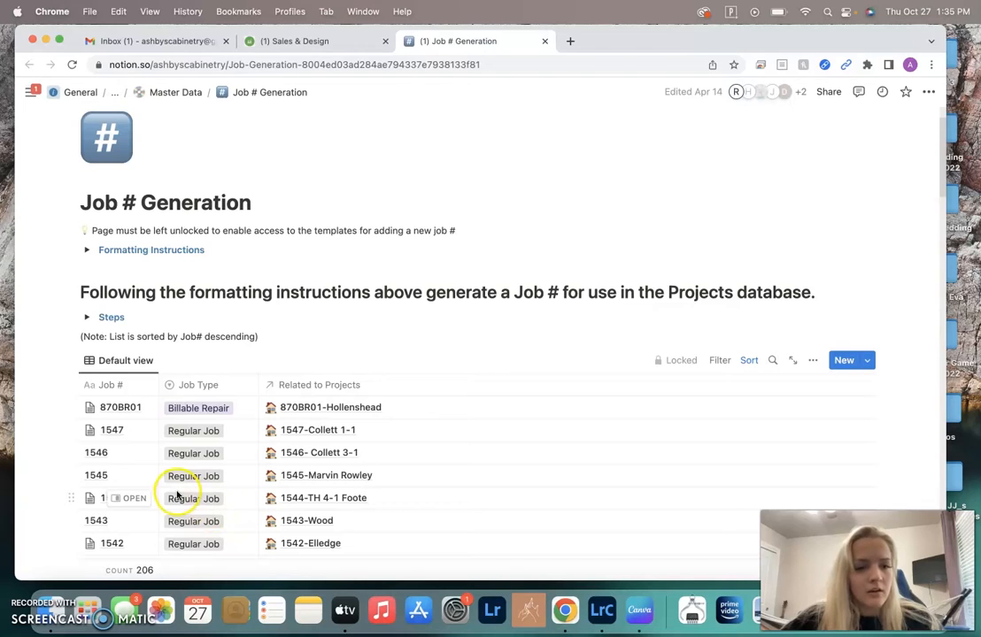
scroll(175, 496, down, 8)
scroll(175, 496, up, 5)
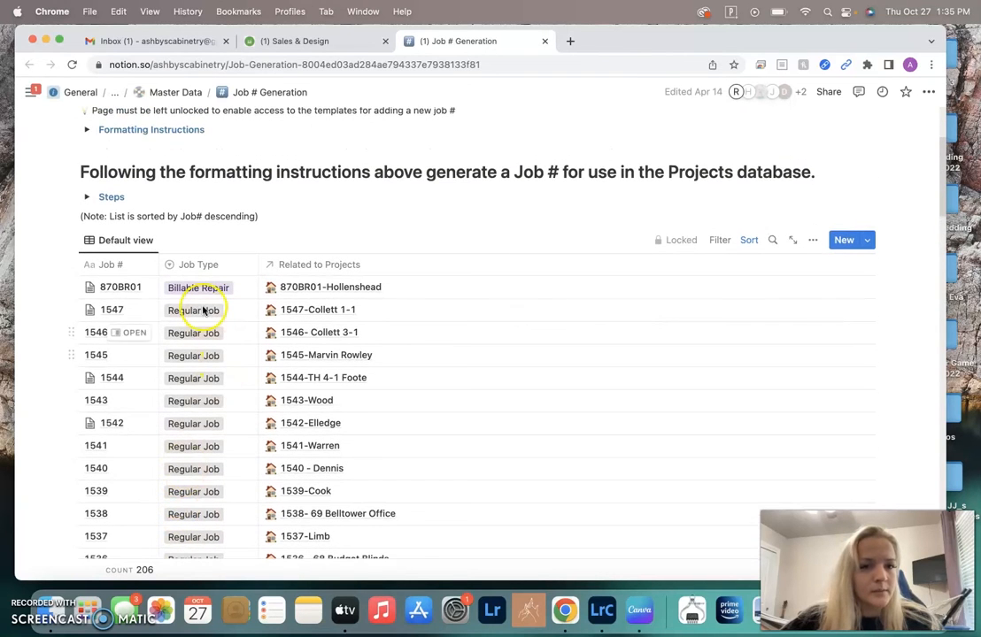
scroll(227, 318, up, 1)
scroll(227, 366, down, 3)
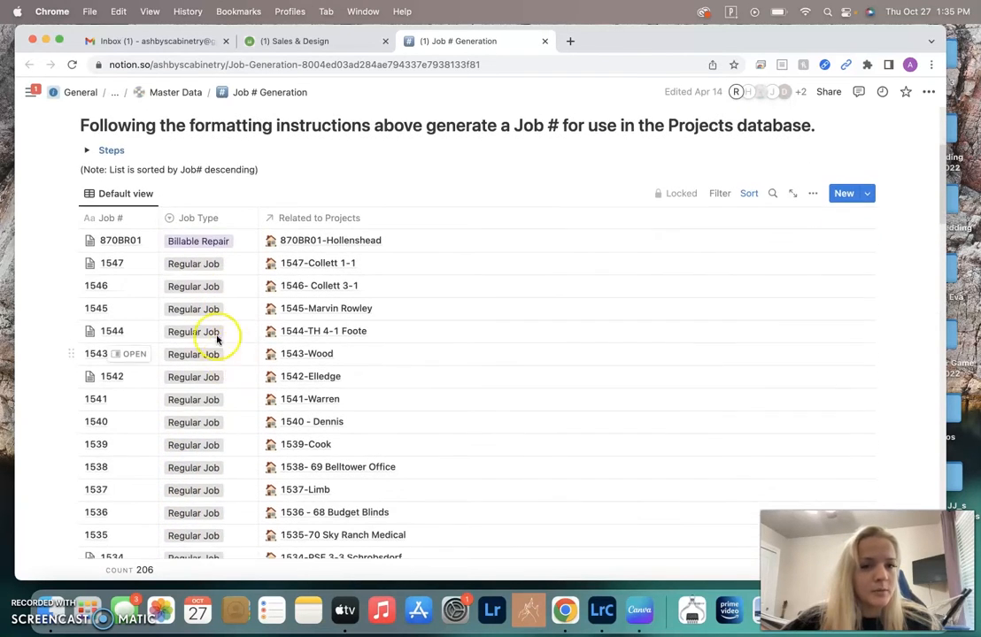
scroll(249, 322, down, 8)
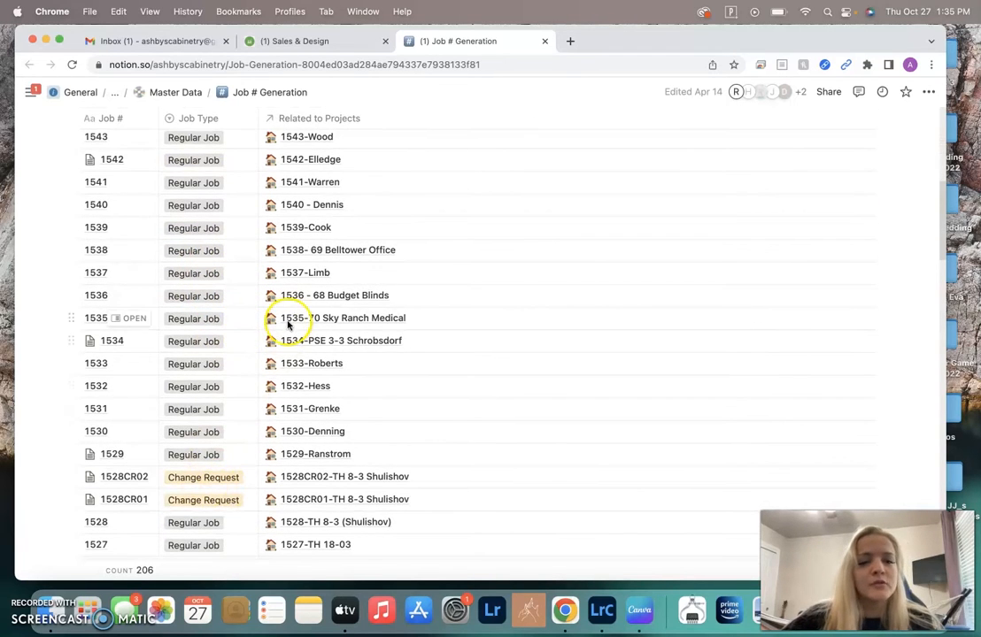
scroll(270, 403, up, 10)
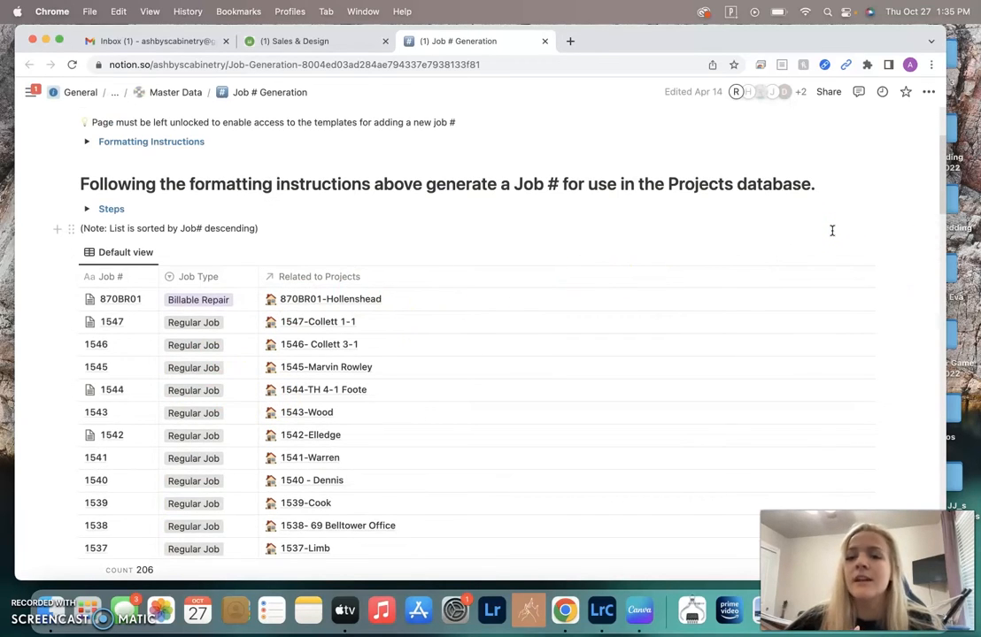
Add a new entry to the job number table from the Regular Job template
scroll(860, 276, down, 1)
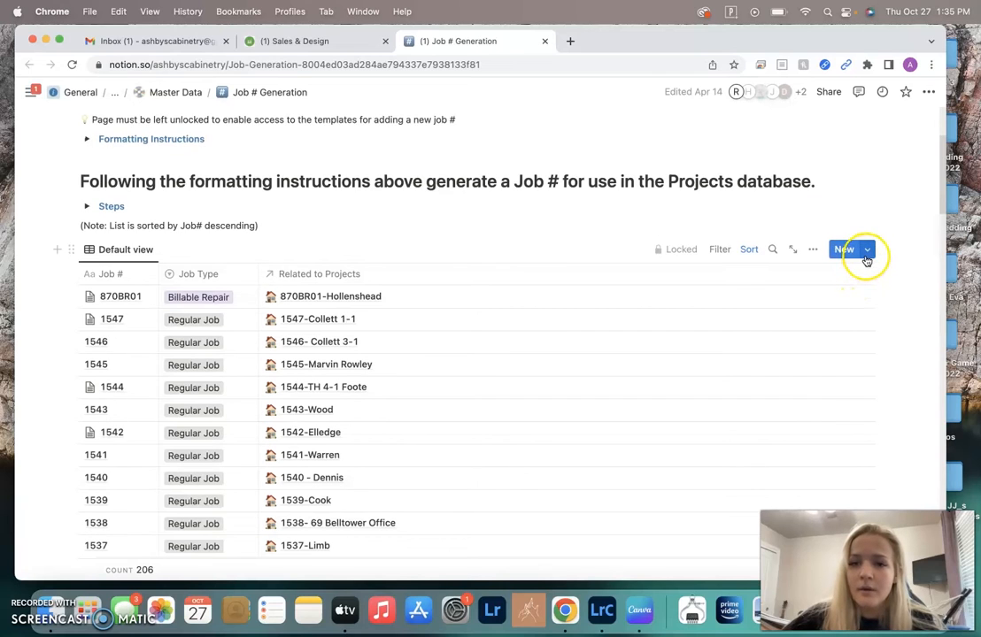
click(868, 252)
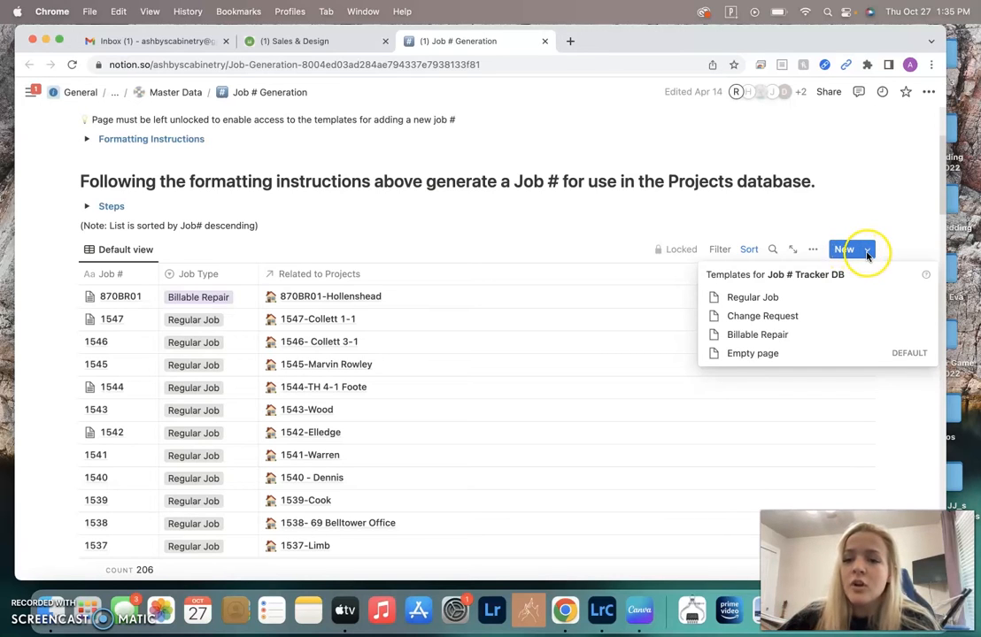
click(868, 253)
click(867, 253)
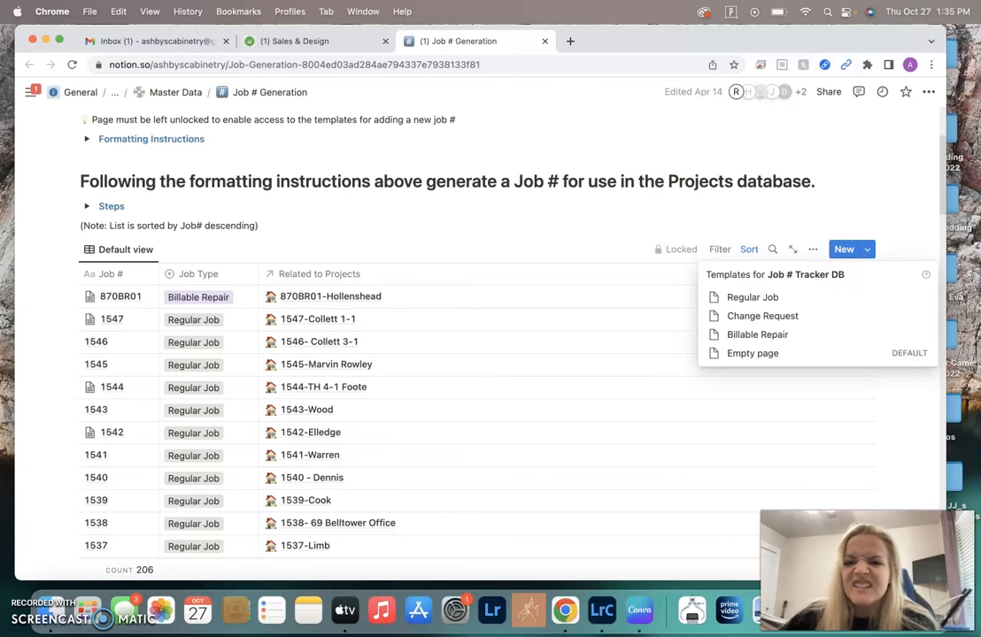
click(752, 299)
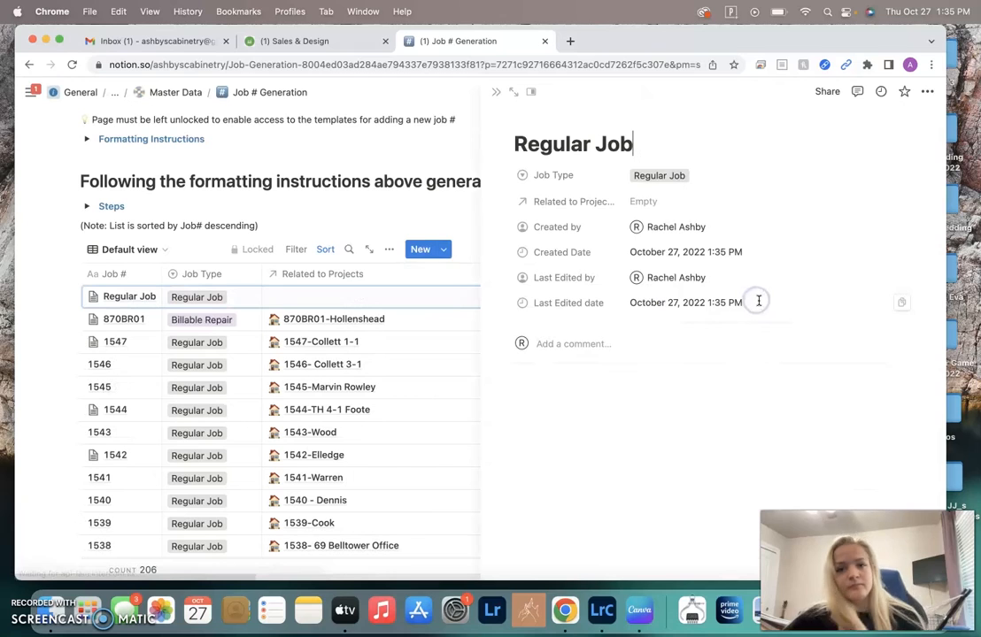
Replace the new entry's template title with the next job number, 1548
drag(652, 155, 450, 124)
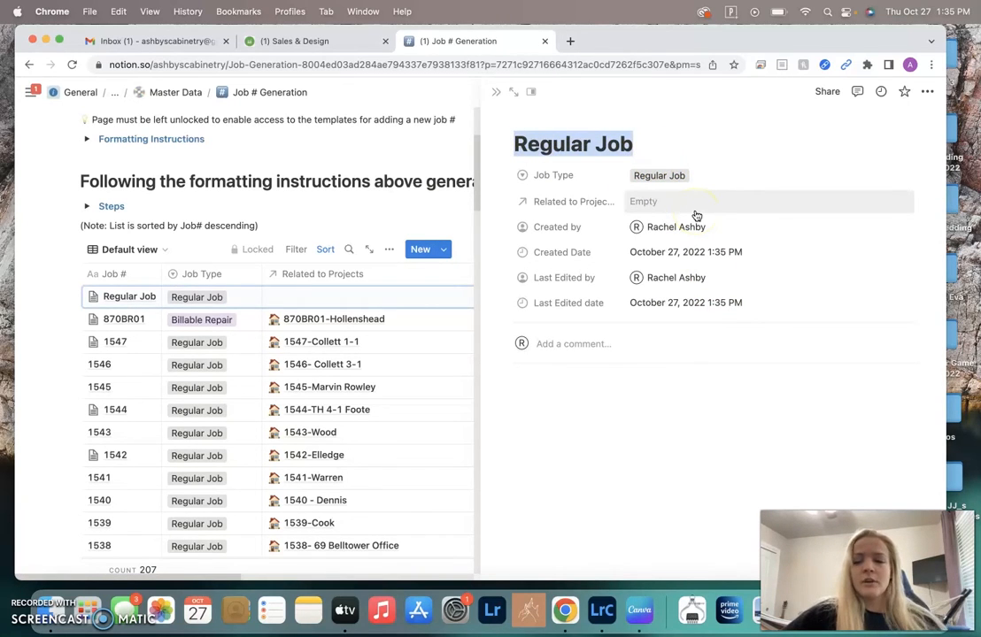
key(BackSpace)
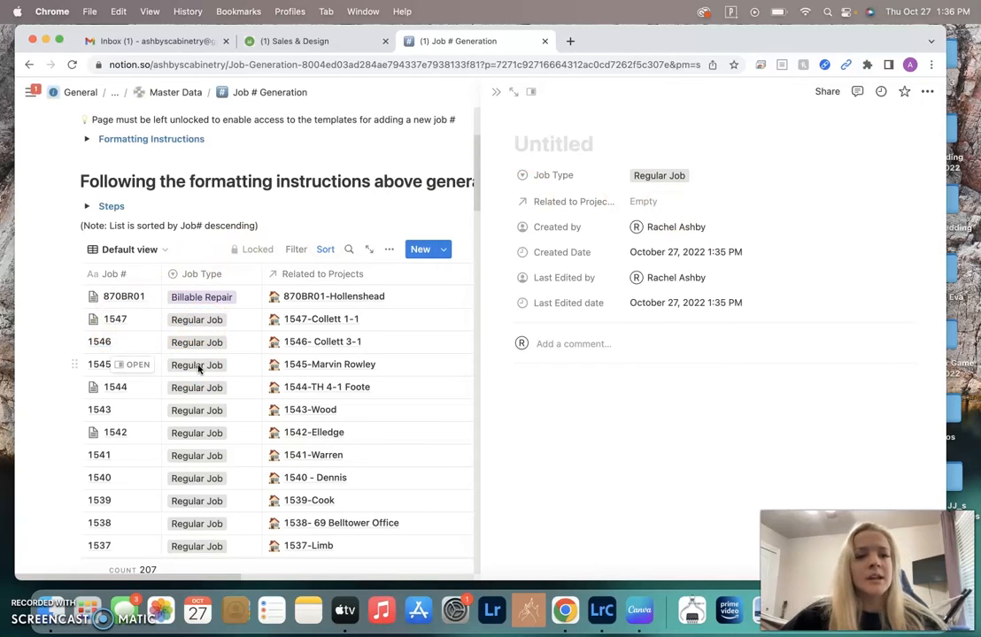
text(15)
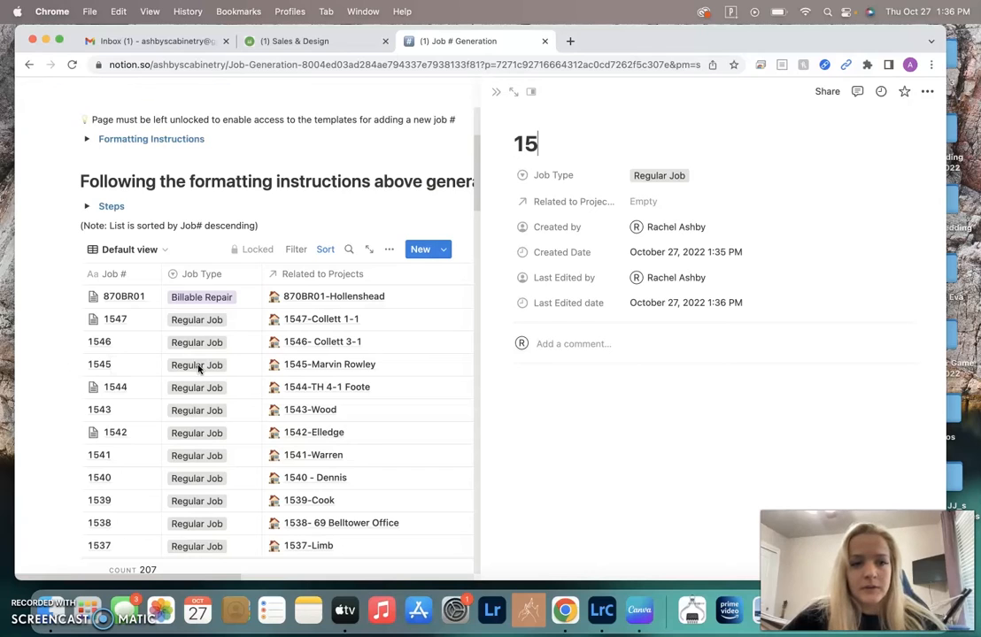
text(48)
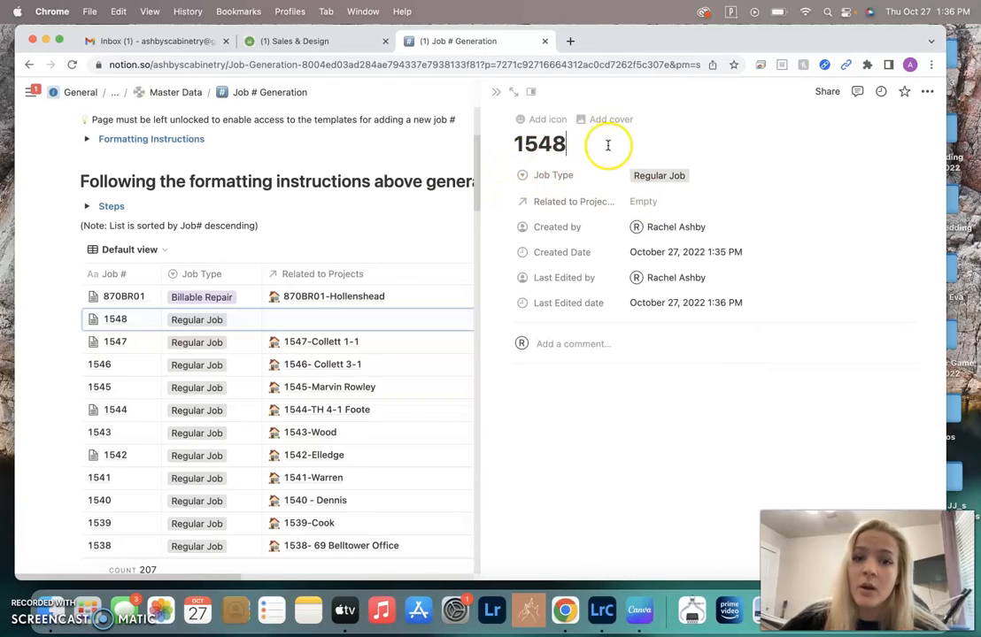
Return to the Sales & Design page and create a project from the New Project - Builder template
click(295, 41)
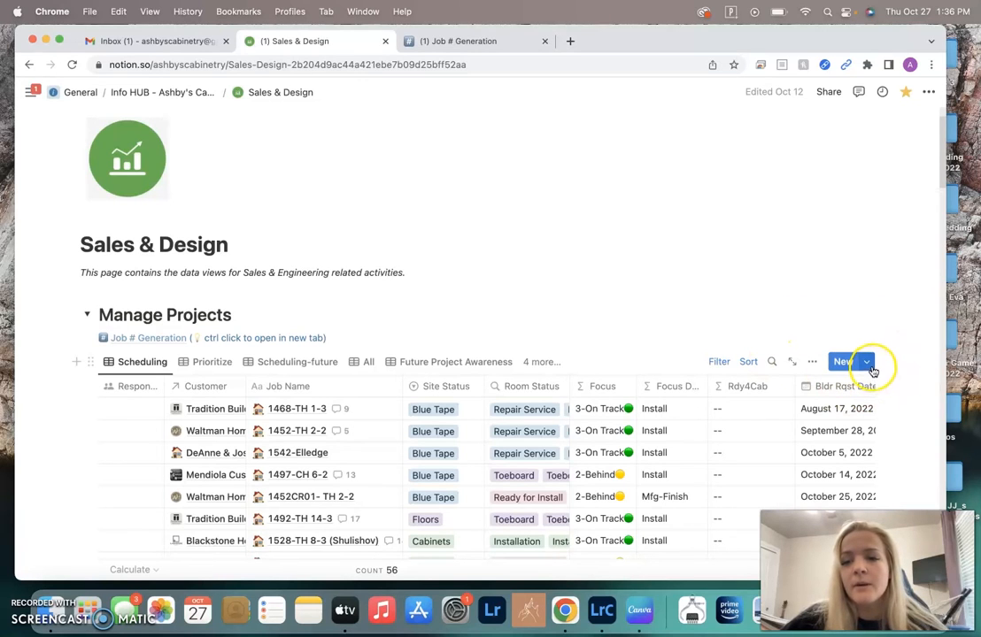
click(871, 366)
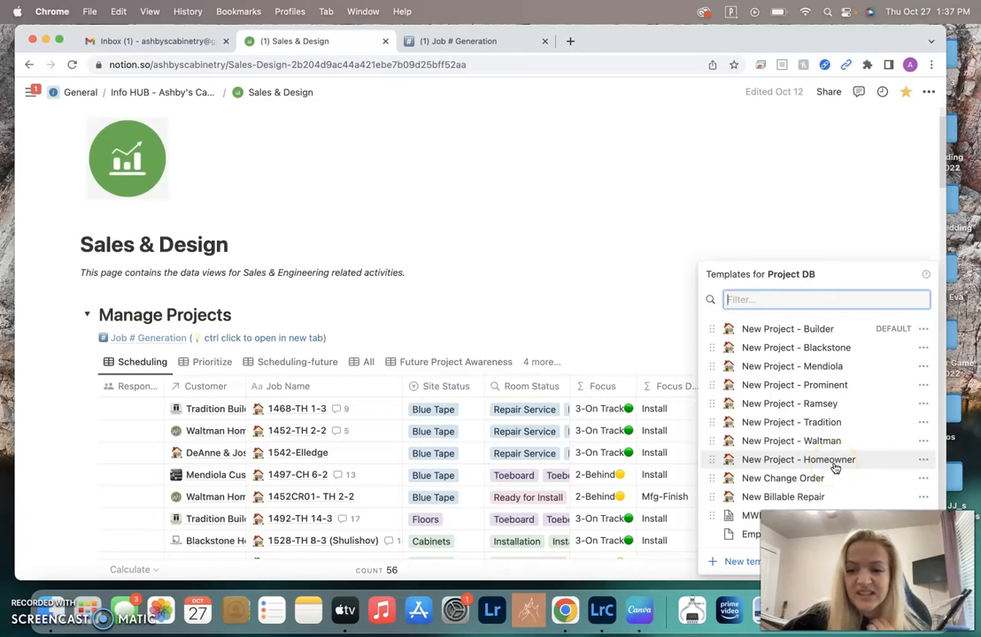
click(858, 330)
click(476, 337)
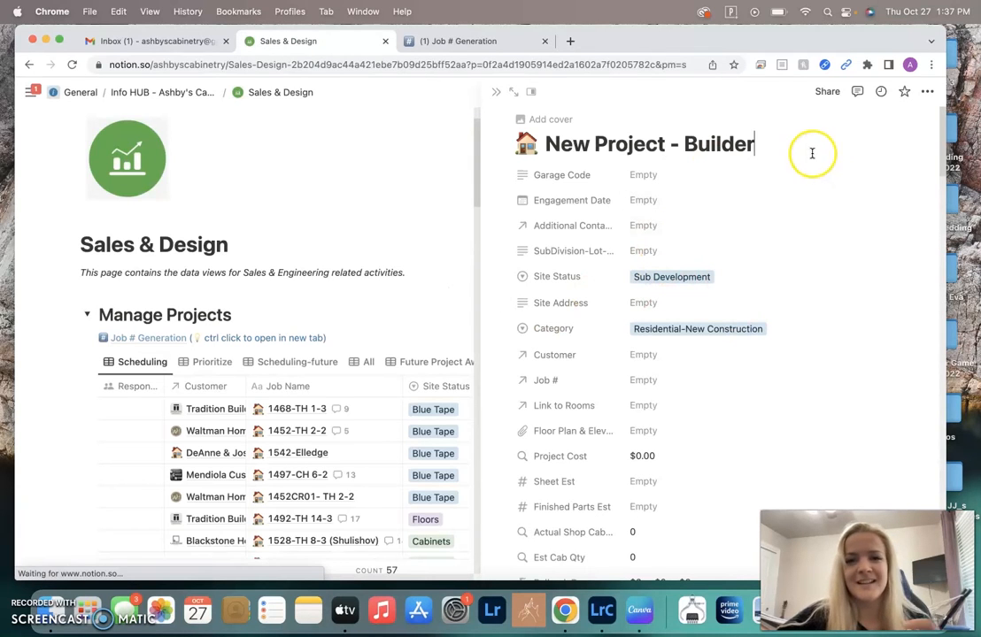
Replace the project's template title with 1548-Example, checking the number against the new Job # Generation entry
drag(766, 143, 520, 144)
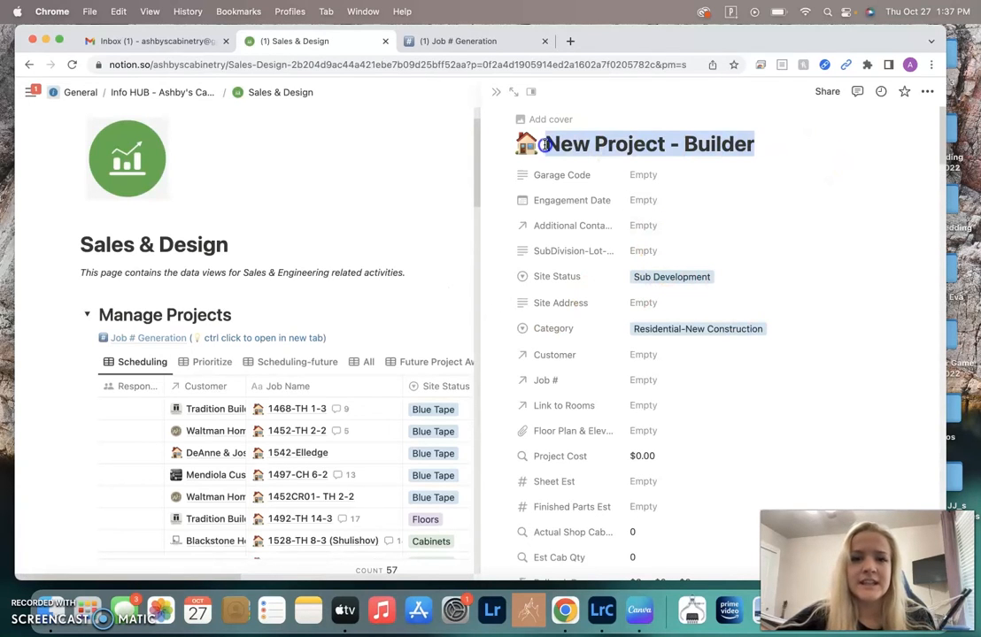
key(BackSpace)
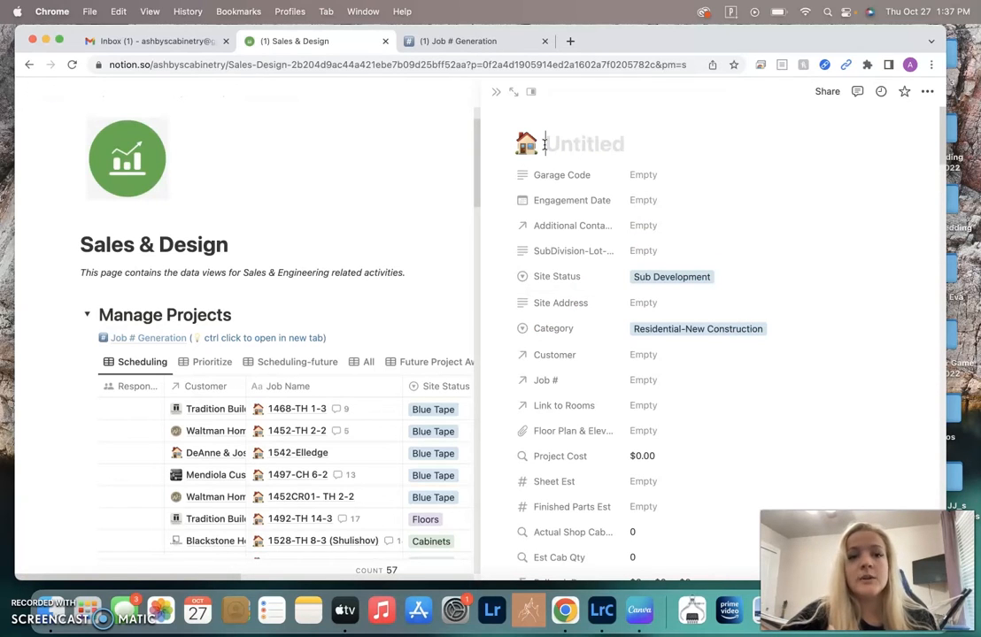
click(465, 42)
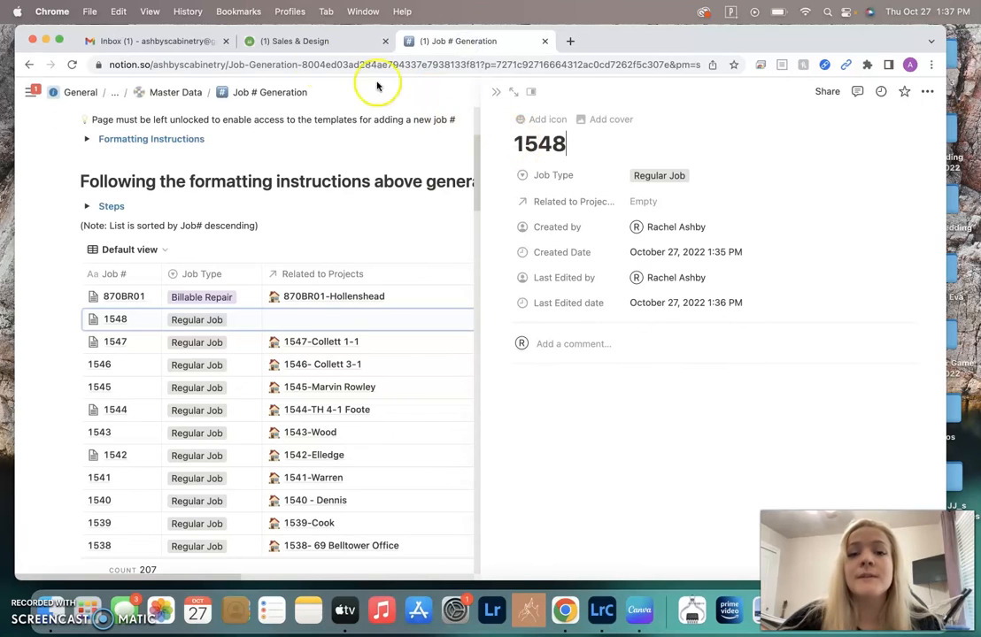
click(280, 41)
text(1548-E)
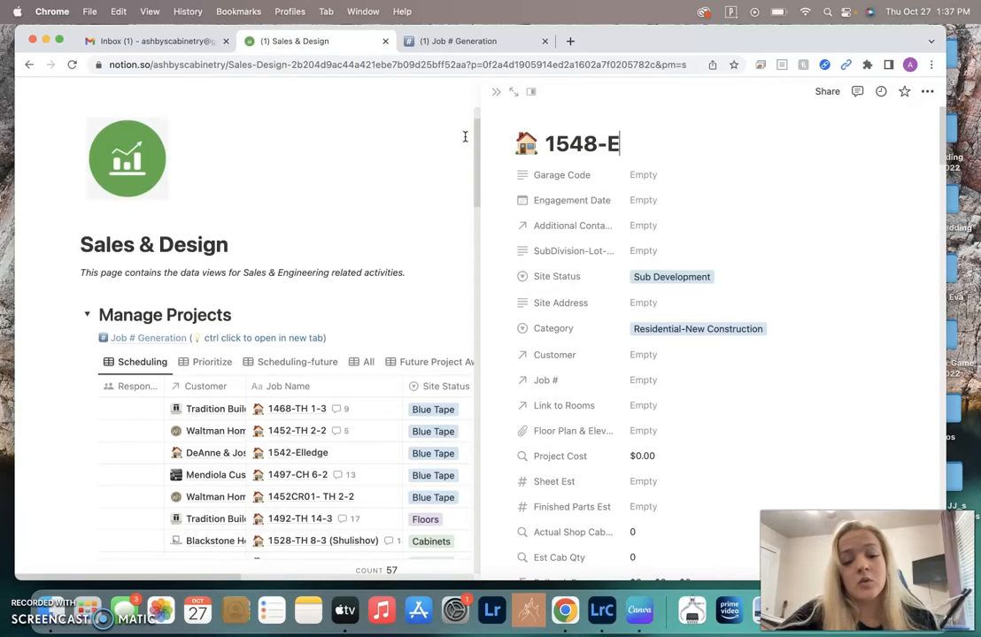
text(xamplee)
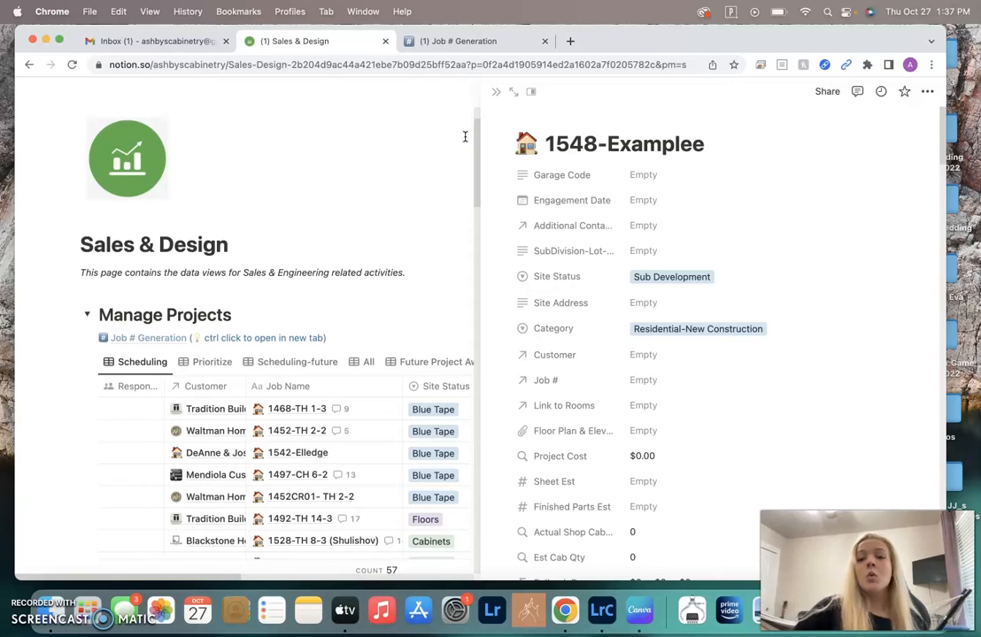
key(BackSpace)
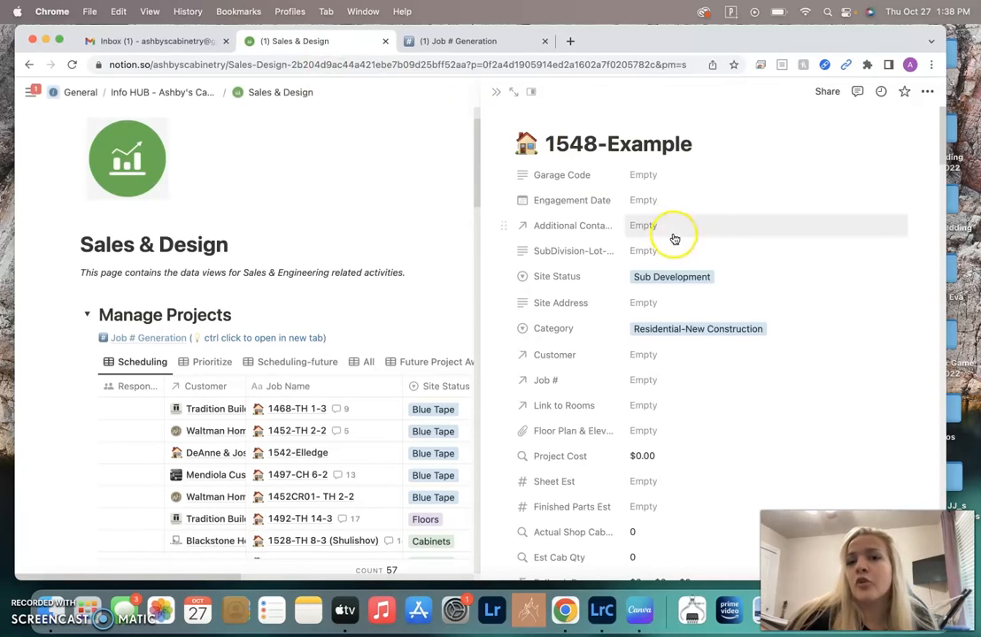
Enter the project's garage code and set its engagement date to October 27, 2022
click(709, 182)
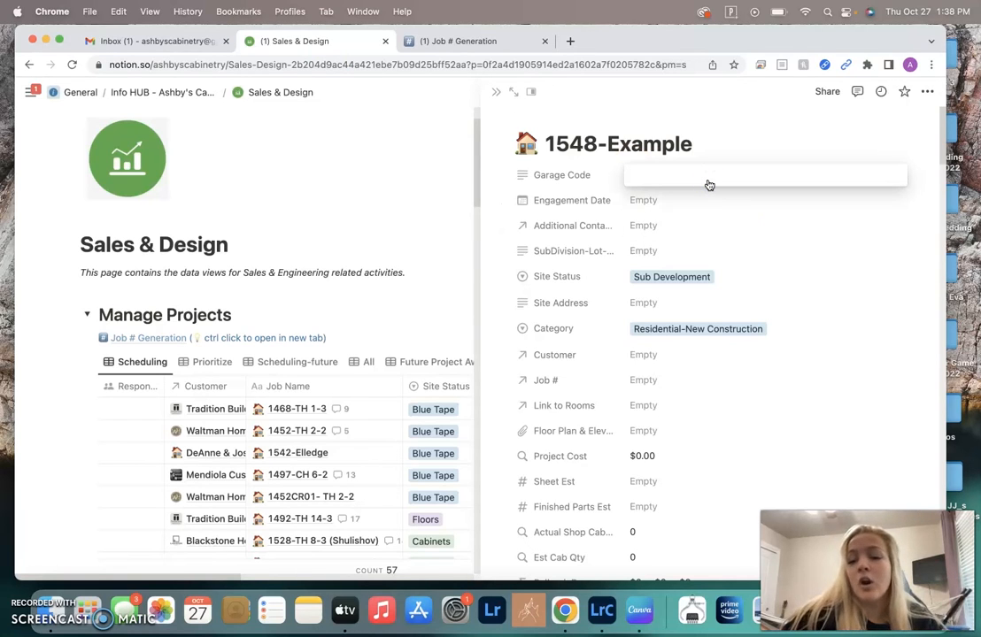
text(0000)
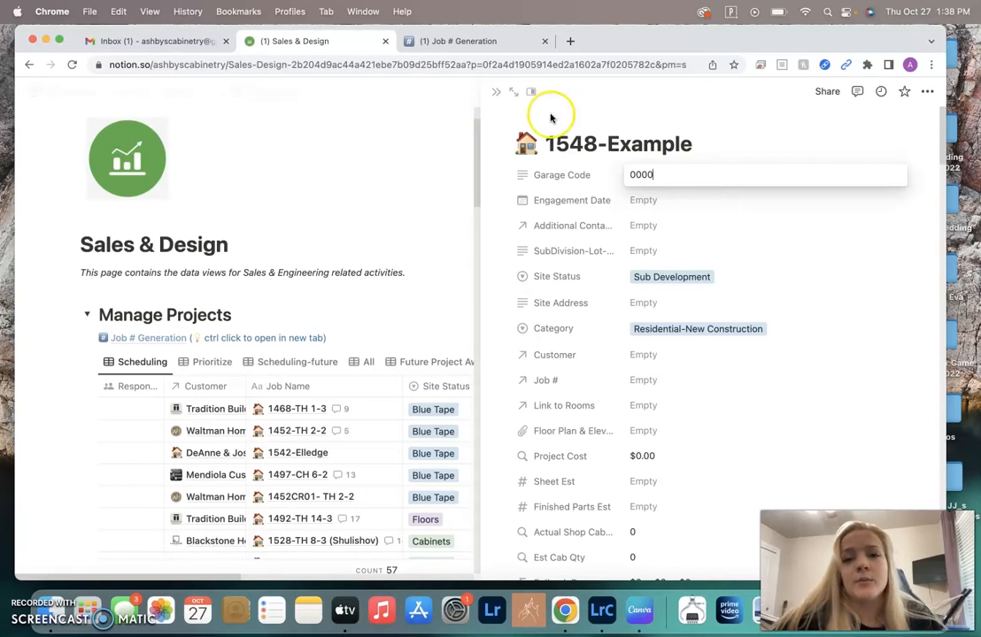
click(655, 200)
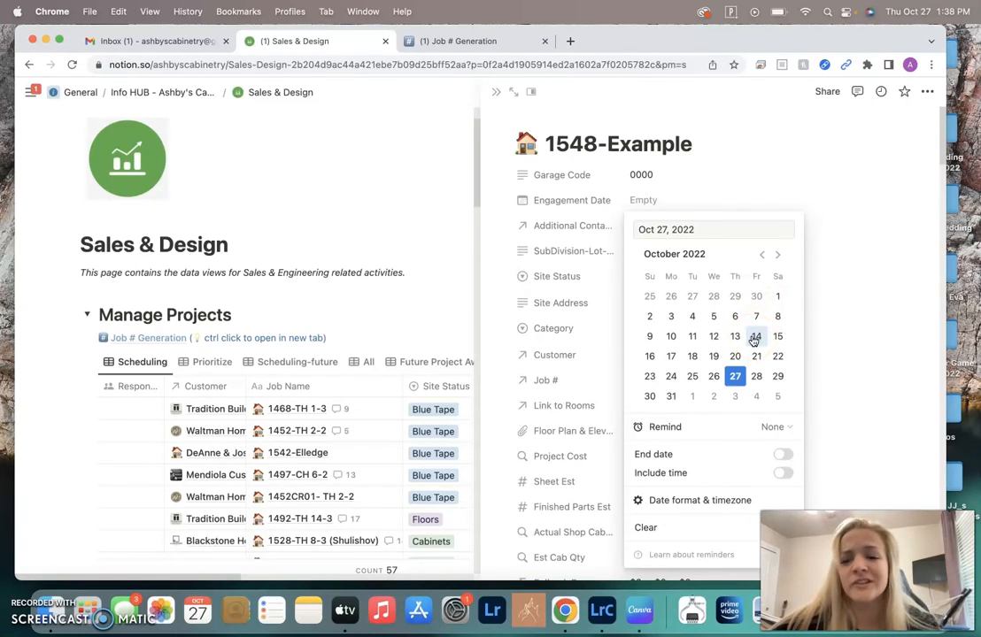
click(734, 379)
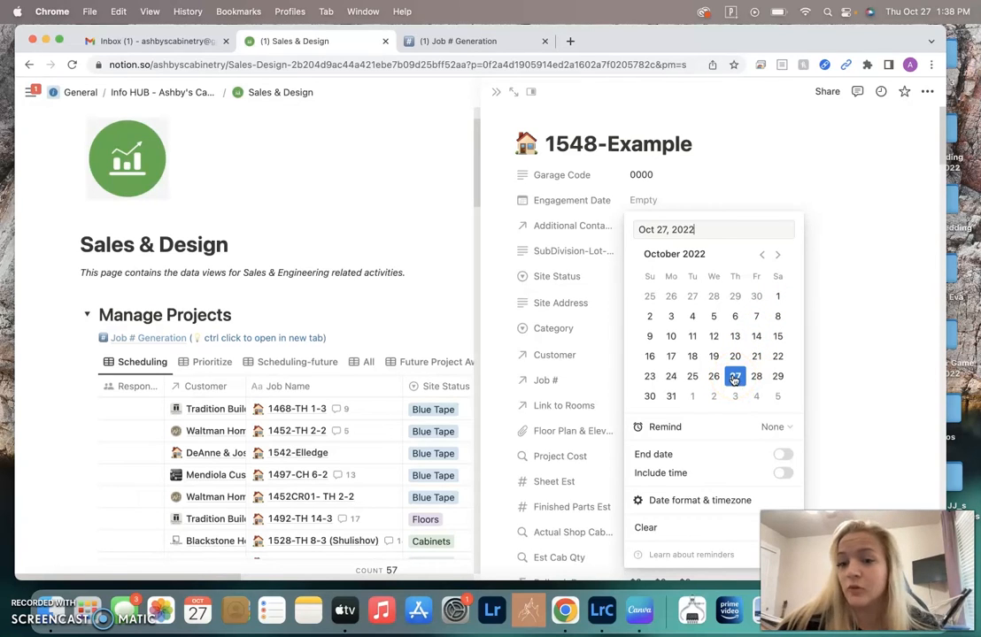
click(812, 271)
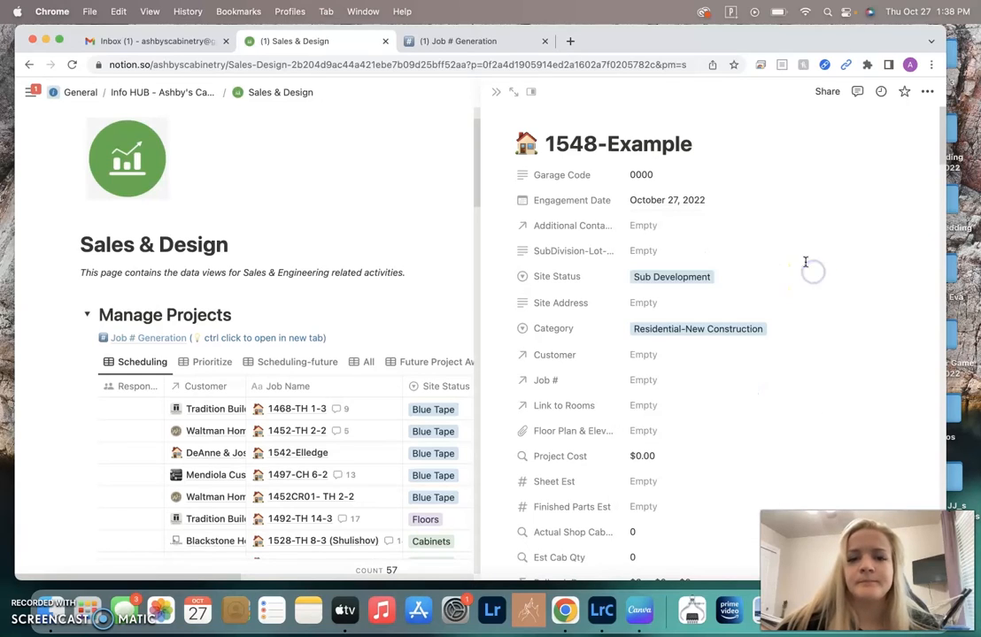
Fill in the project's subdivision and lot property with "Subdivision-lot-block"
click(681, 251)
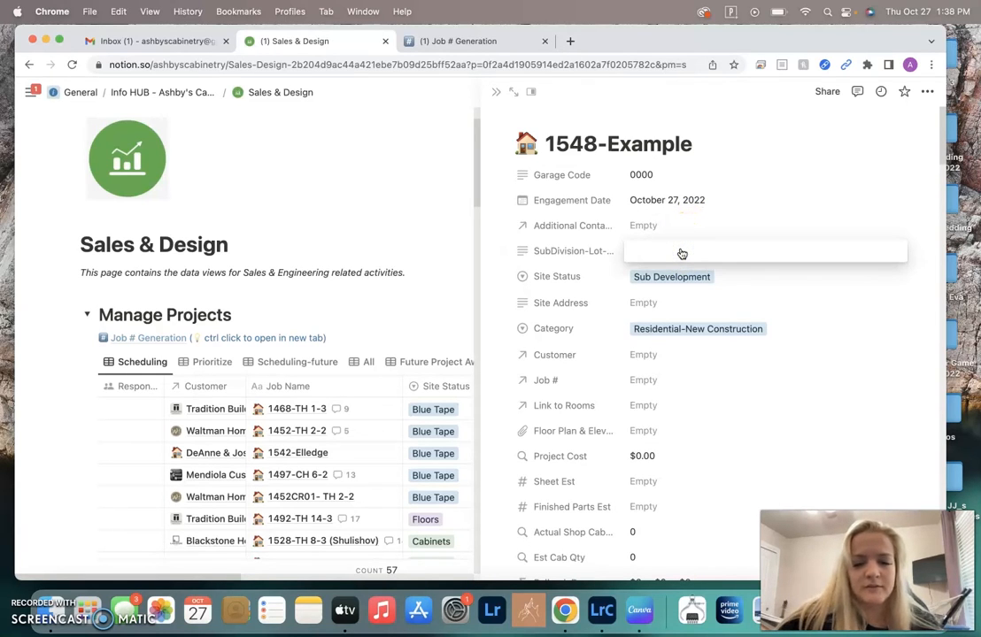
text(Sub)
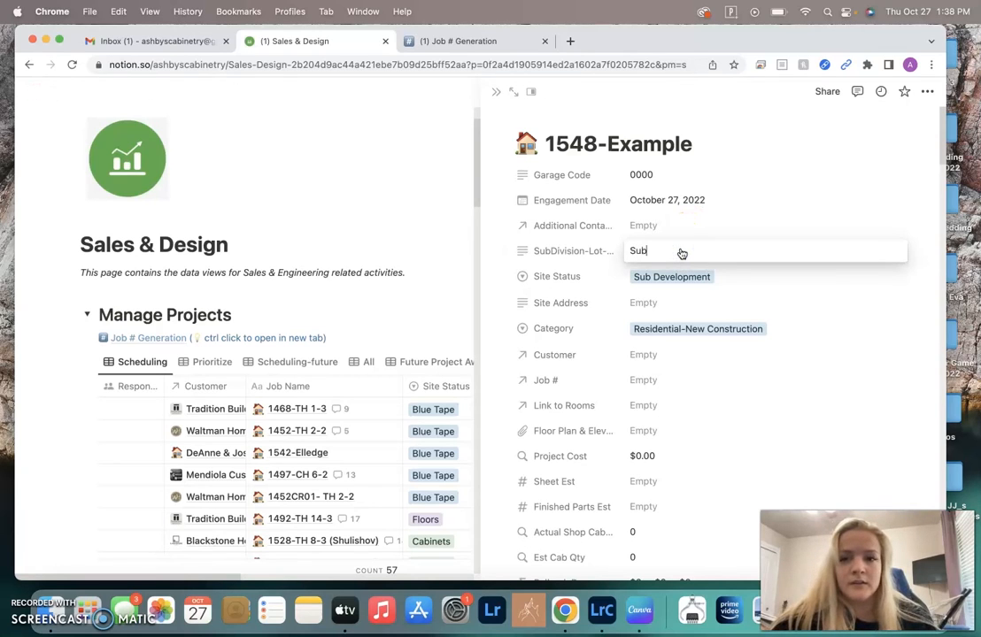
text(division)
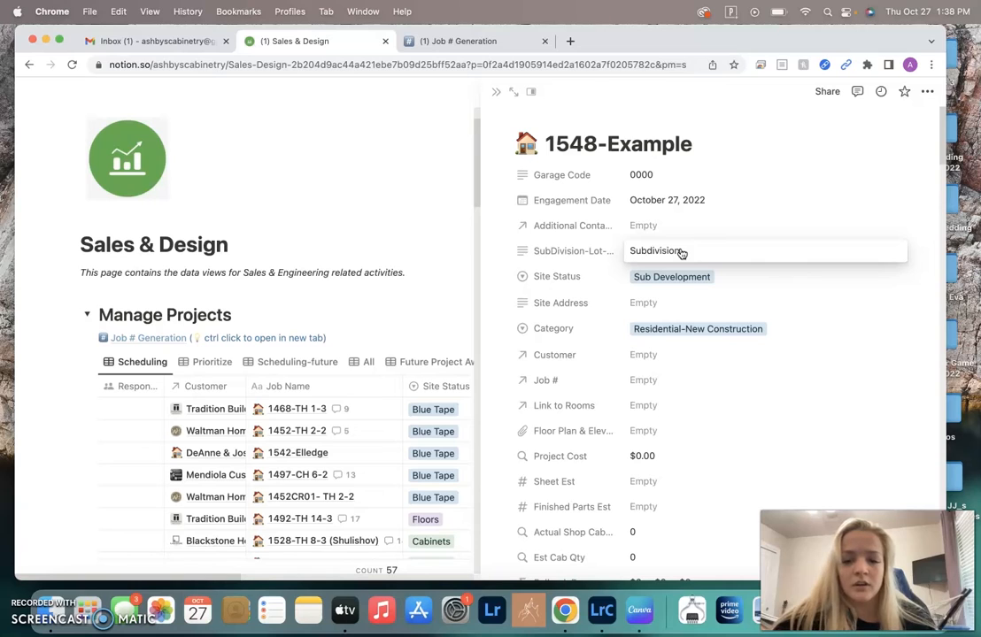
text(-lor)
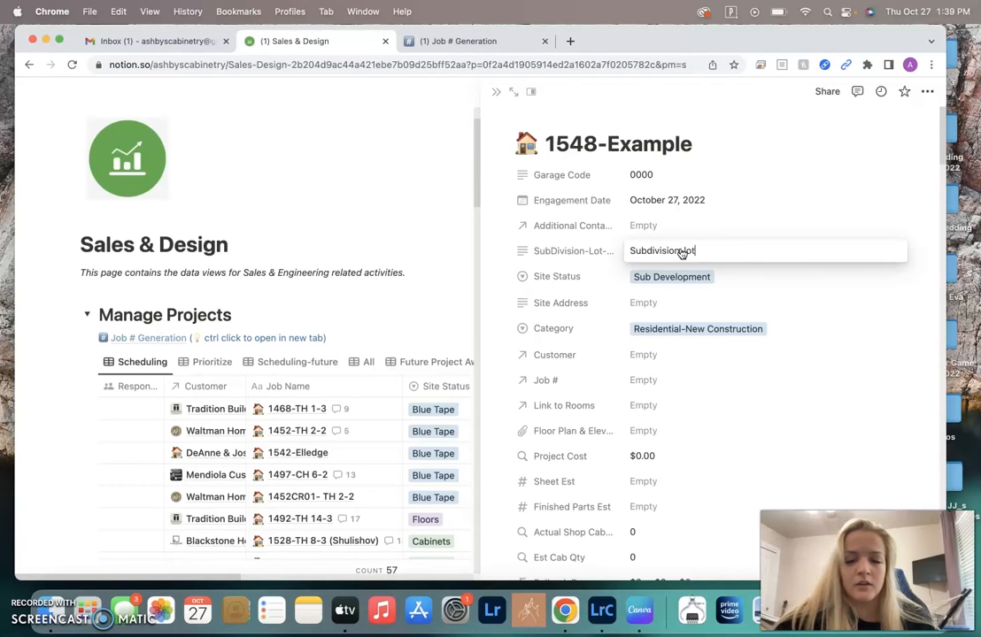
text(-block)
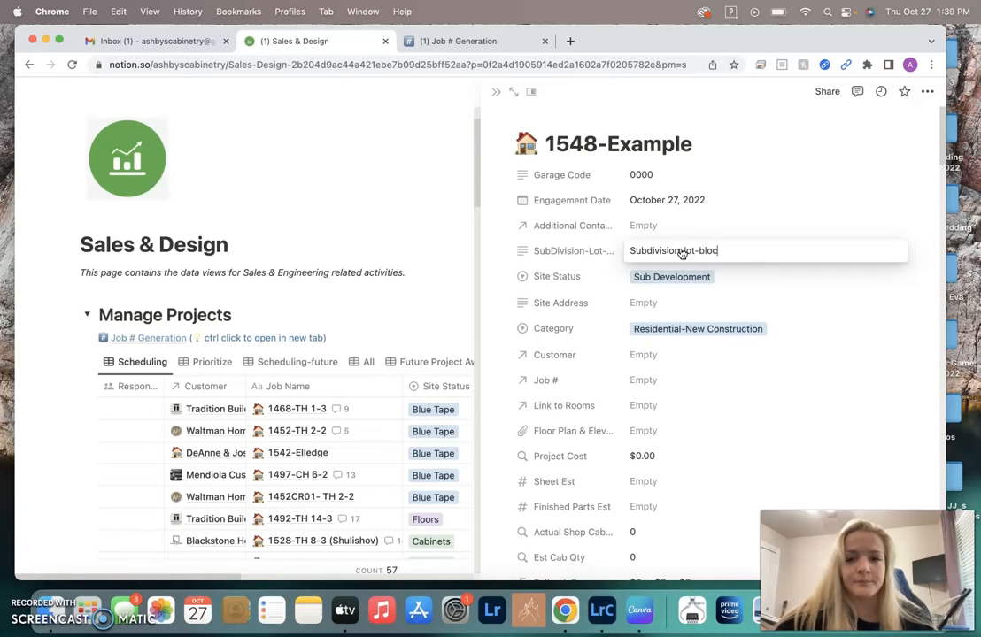
click(728, 282)
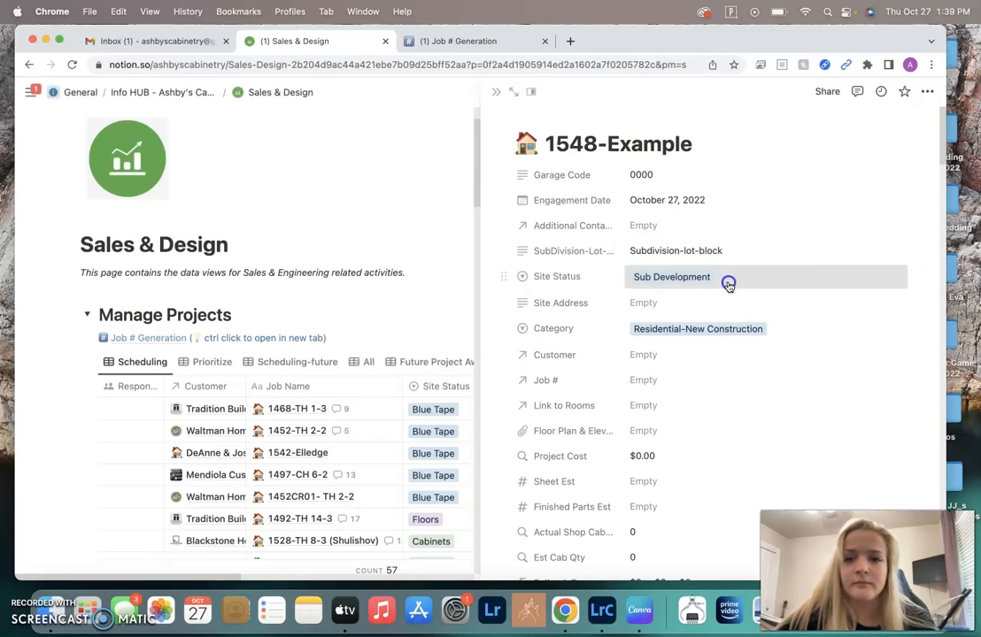
Check the options of the project's Site Status and fill in its Site Address property
click(728, 282)
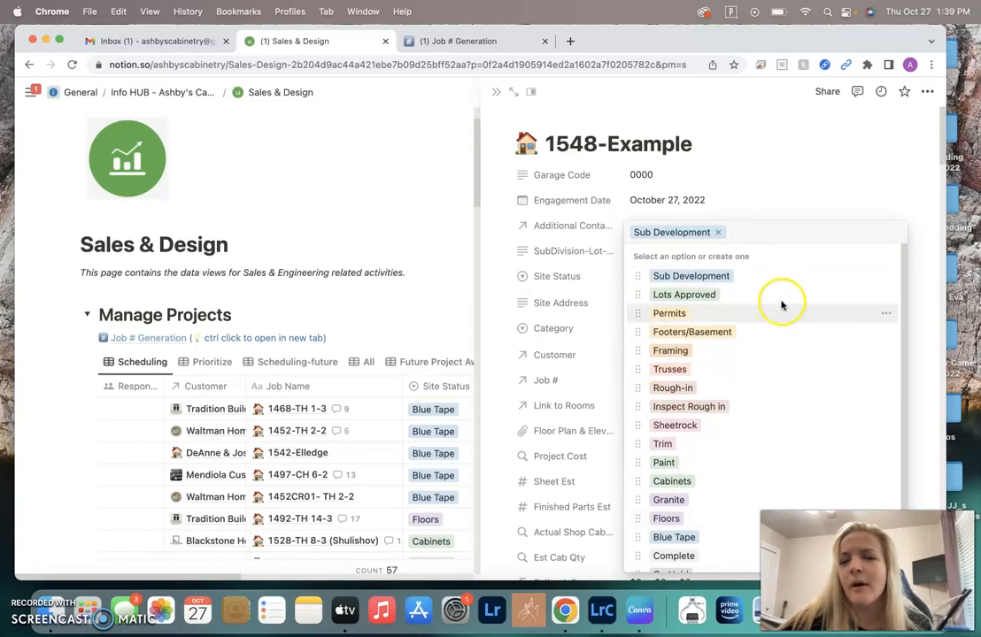
click(853, 195)
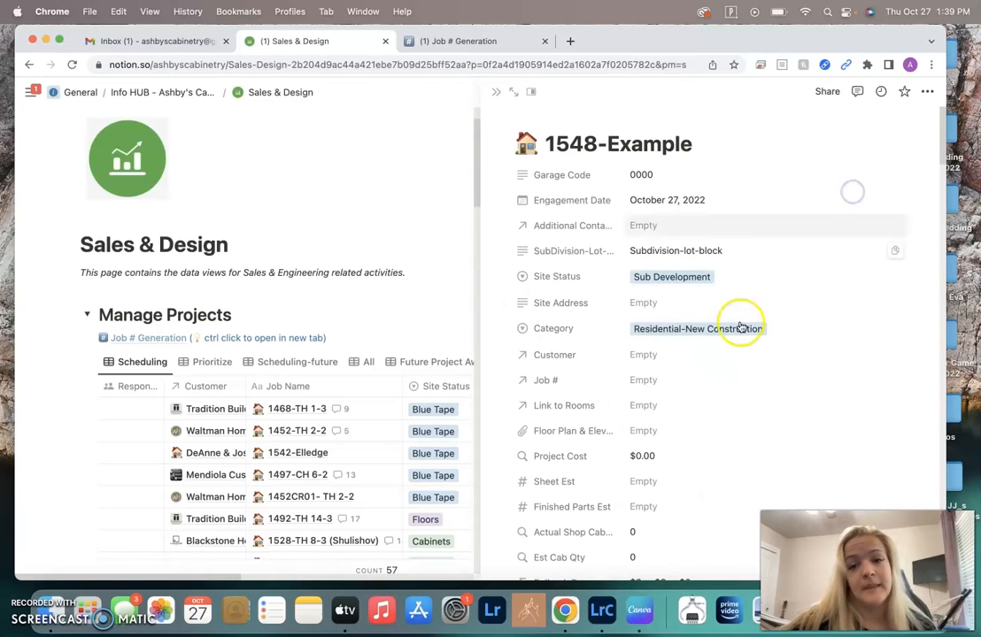
click(689, 308)
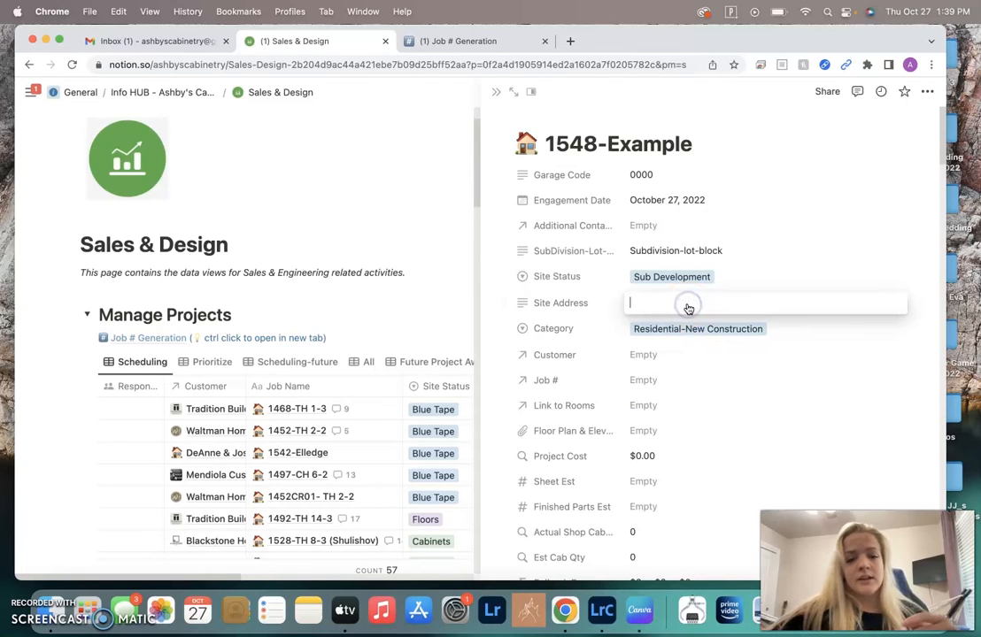
text(0000 exa)
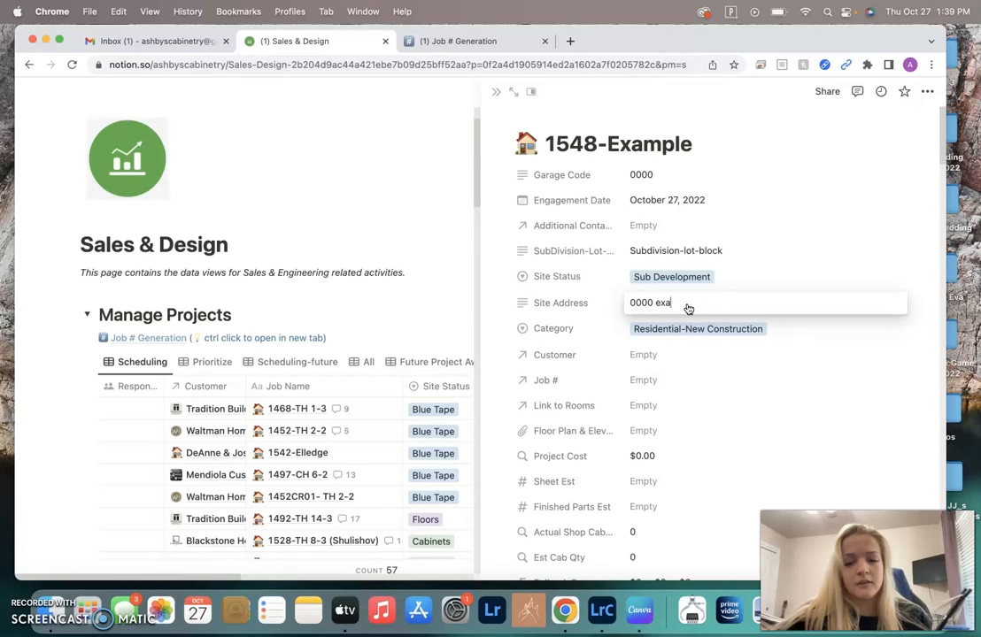
text(mple st)
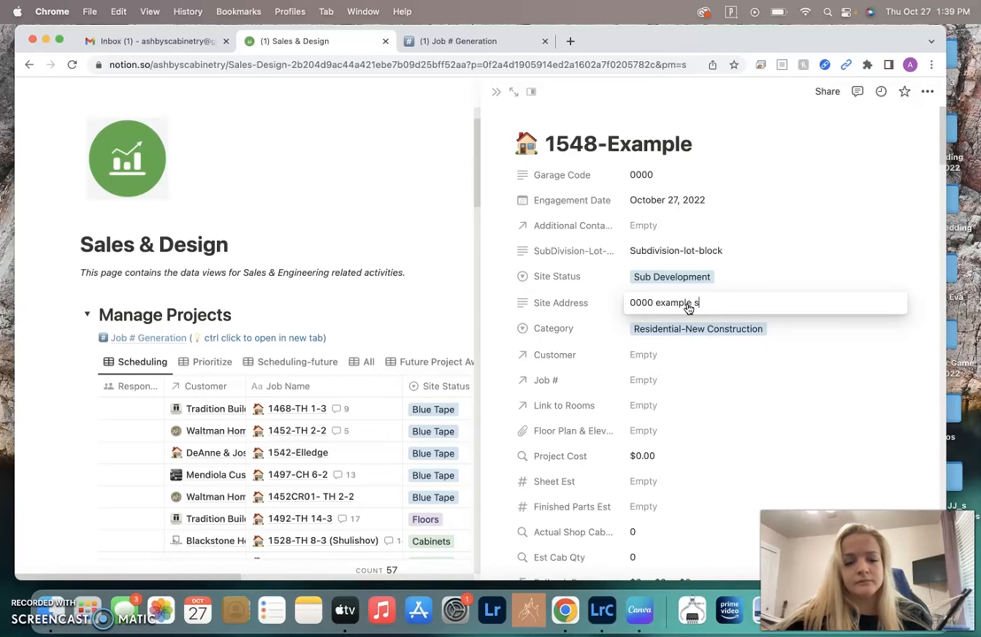
Examine the available options of the project's Category property
click(799, 329)
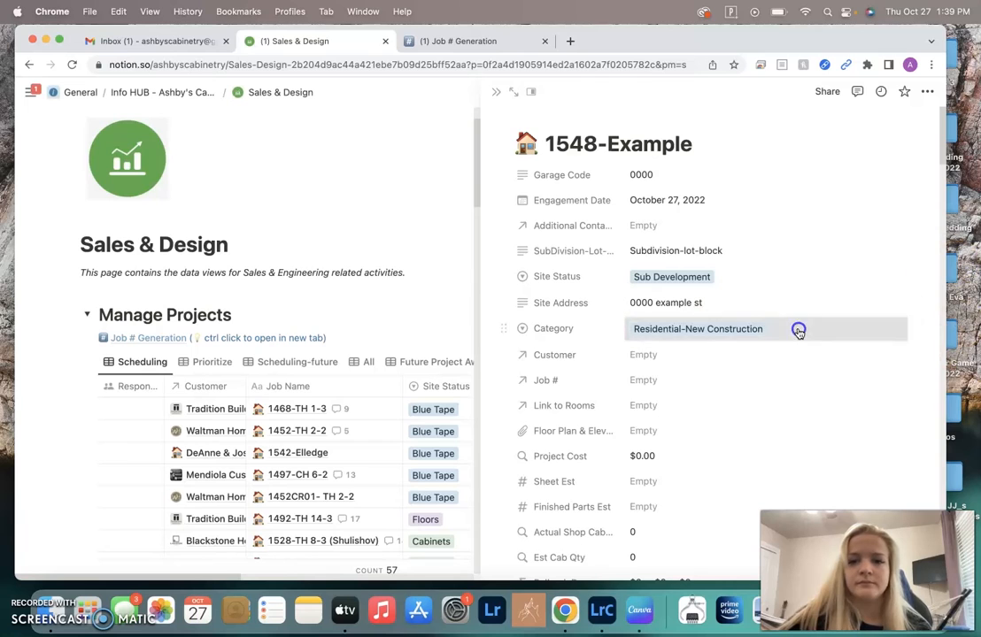
click(799, 331)
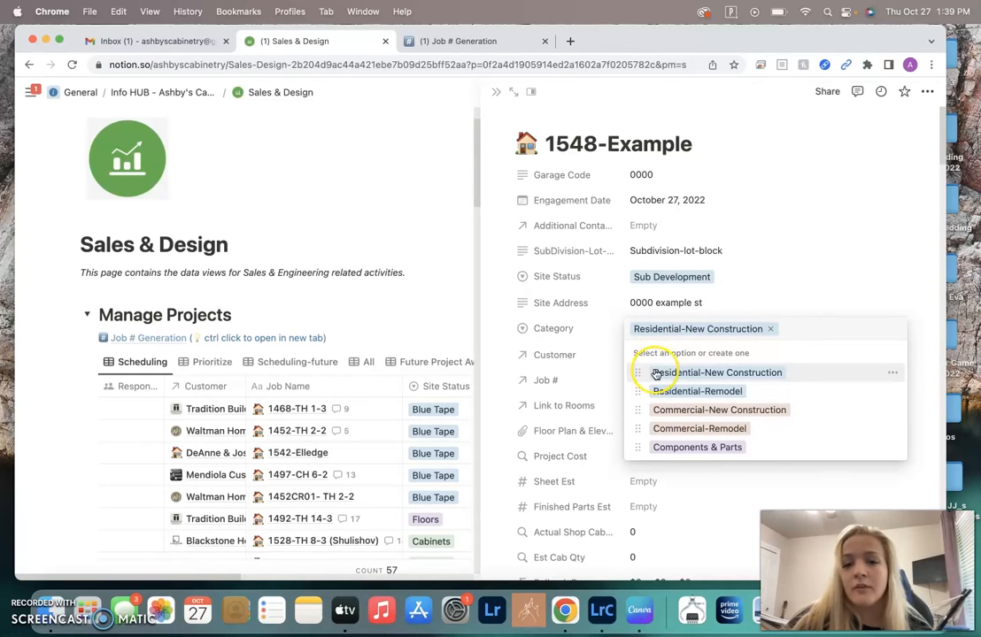
click(791, 382)
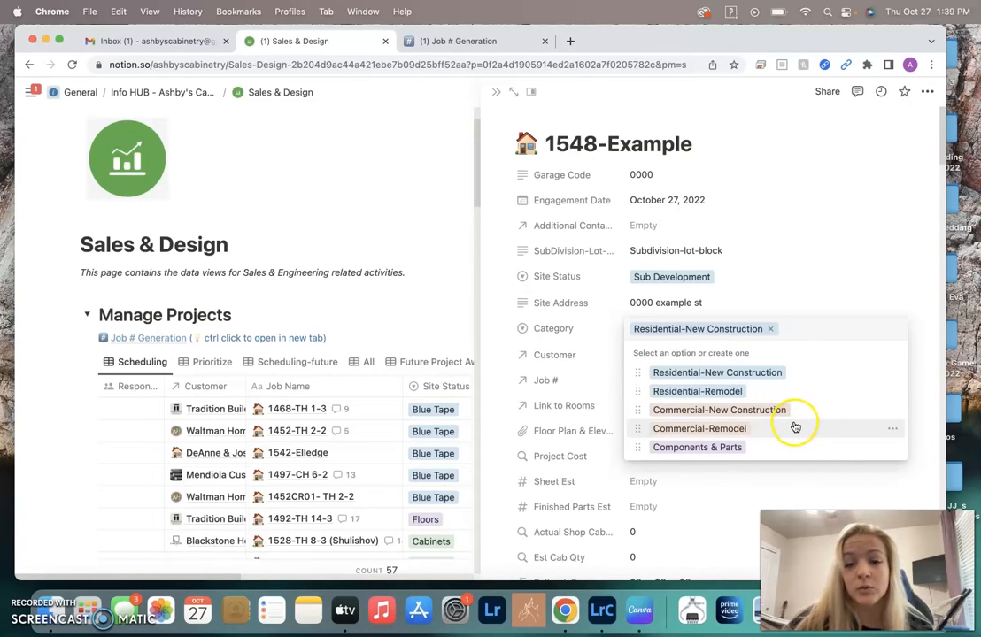
click(843, 271)
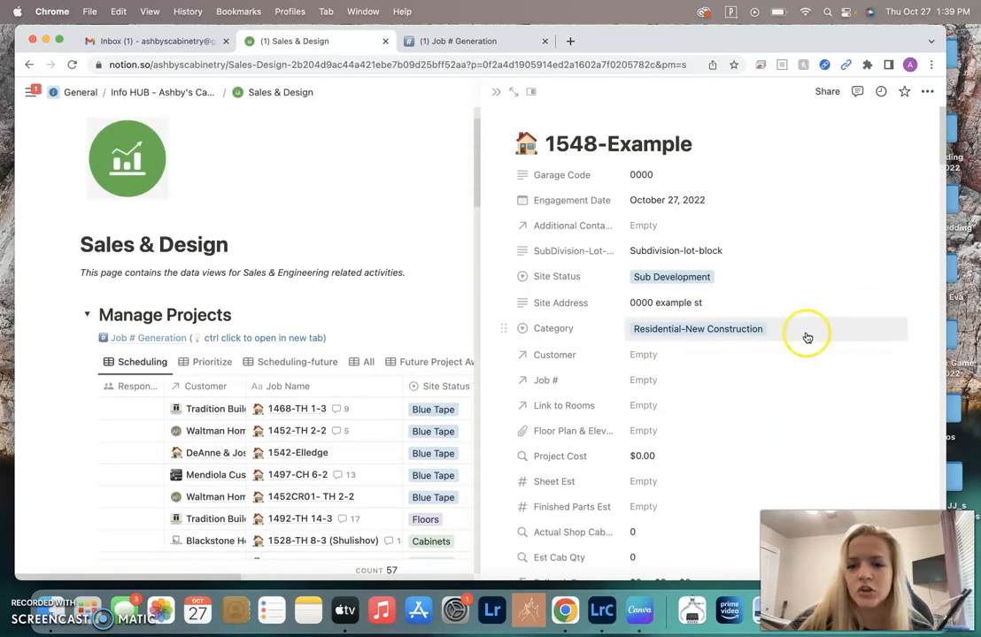
Try linking Ramsey Construction as the project's customer, and unlink it again
click(757, 365)
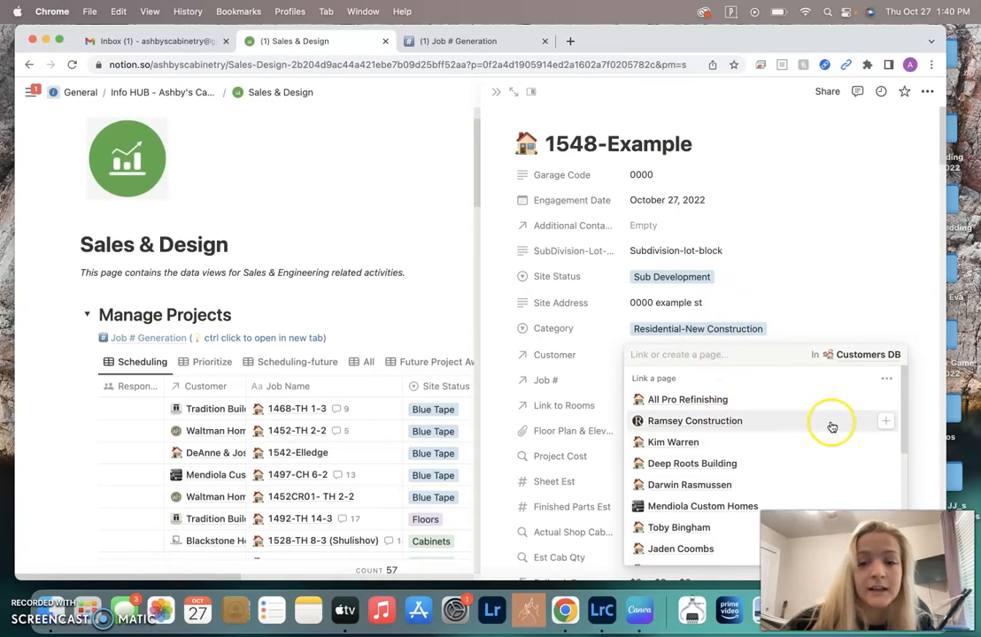
click(888, 424)
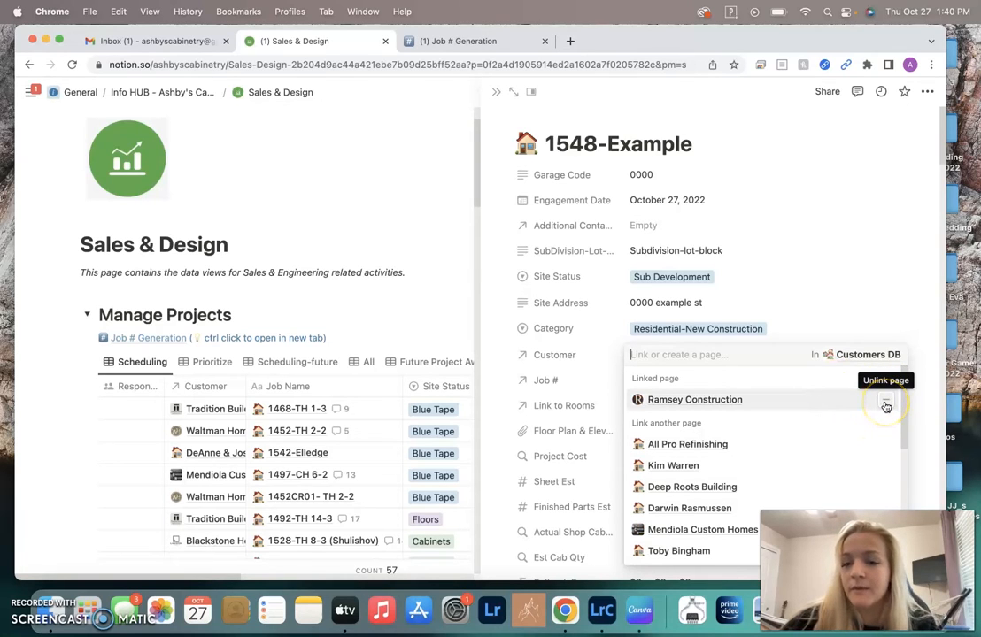
click(886, 405)
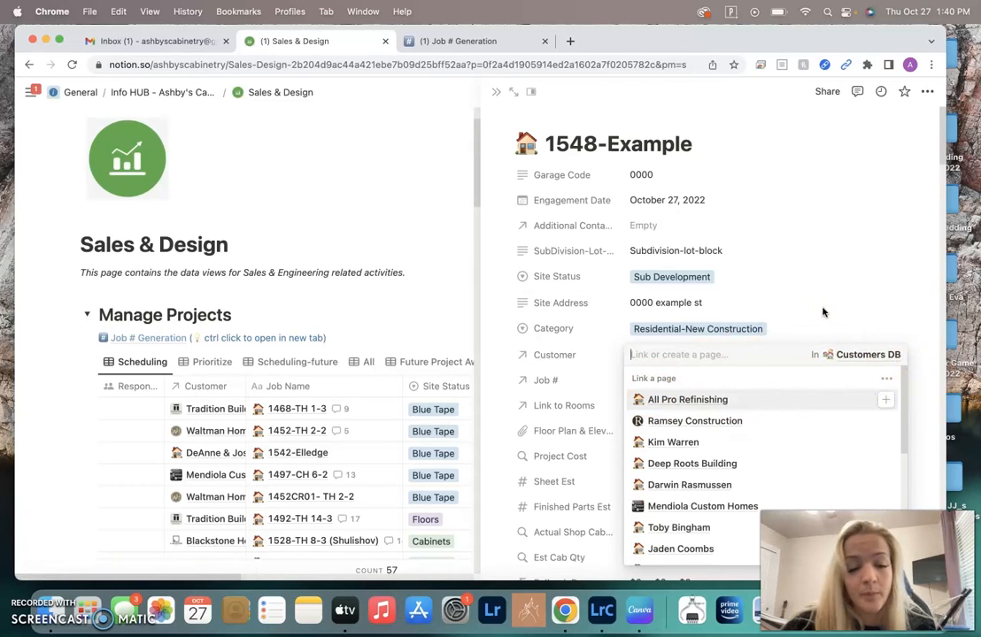
Open the linked Customers DB in a separate tab and create a customer record from the New Customer Template
super+click(872, 355)
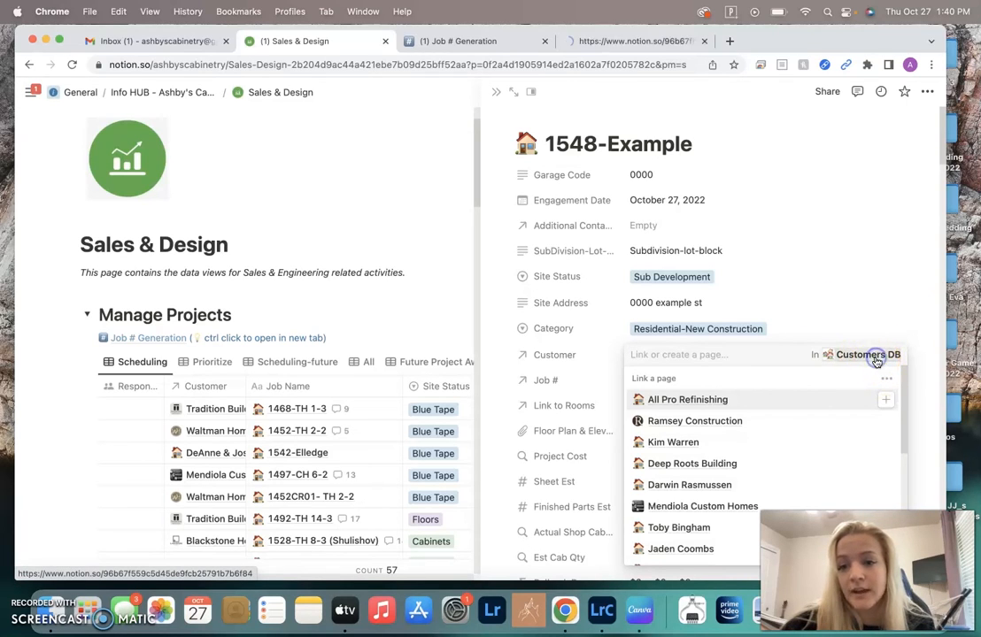
click(572, 40)
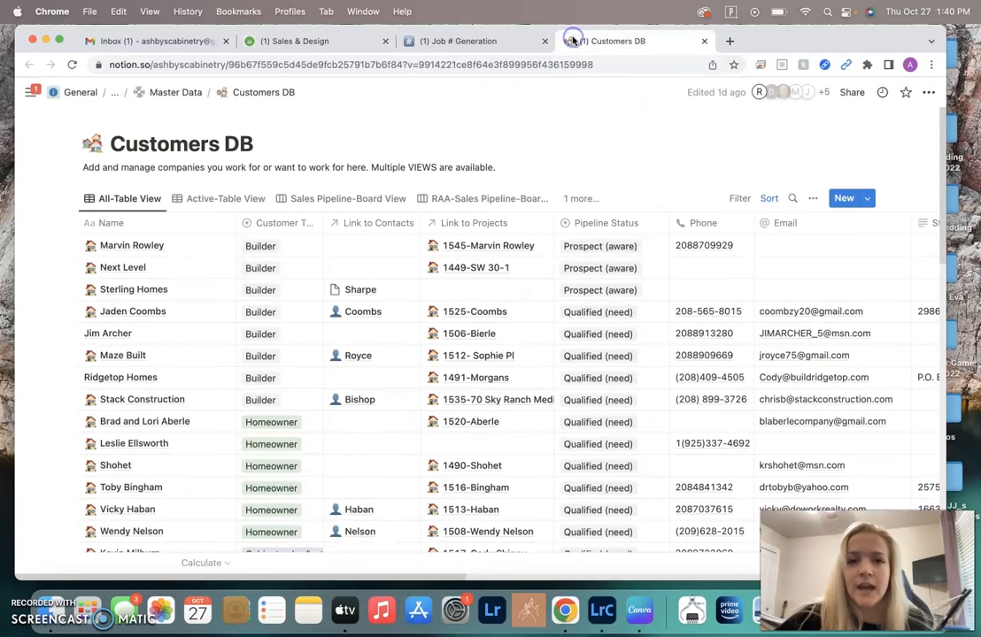
click(867, 203)
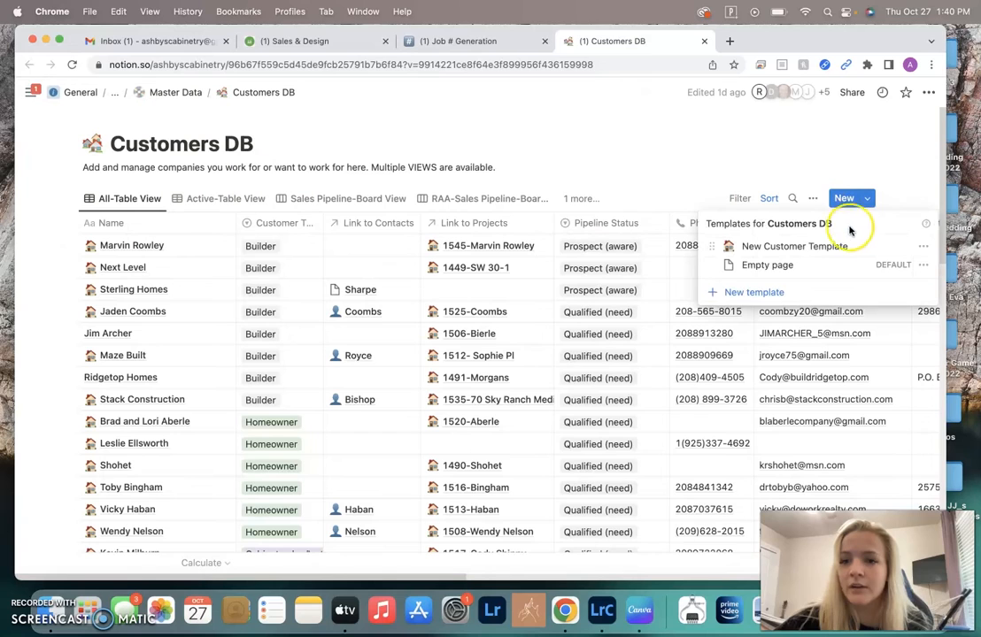
click(837, 251)
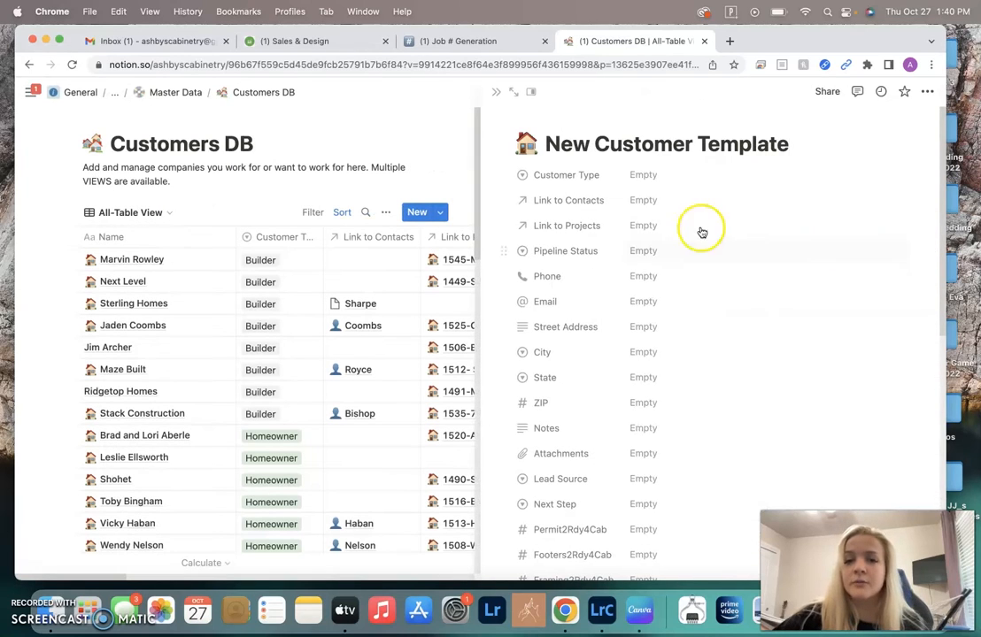
Replace the new customer record's template title with "Example Example"
drag(812, 152, 602, 118)
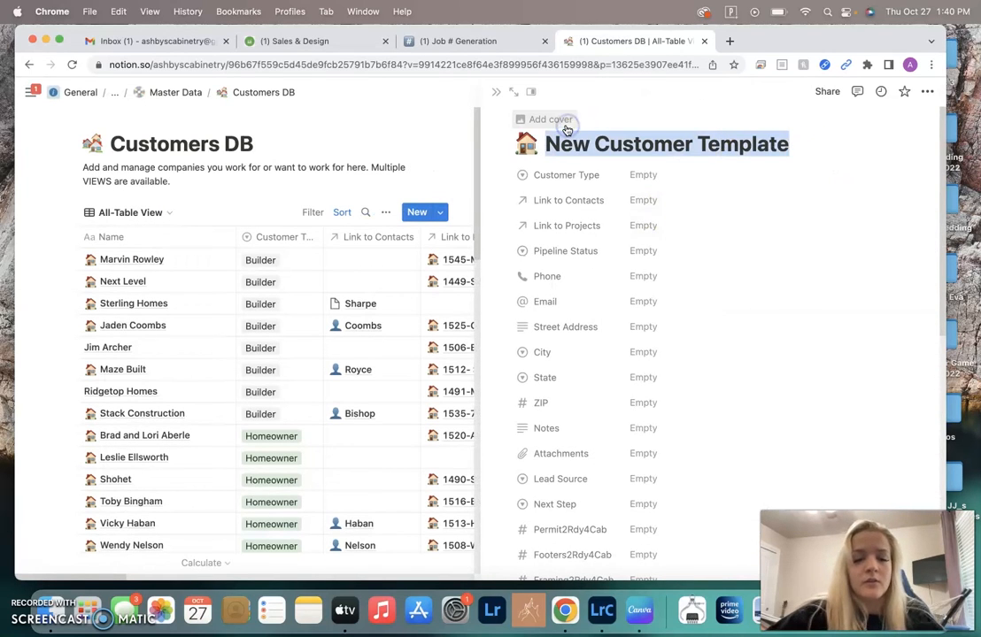
text(Exa)
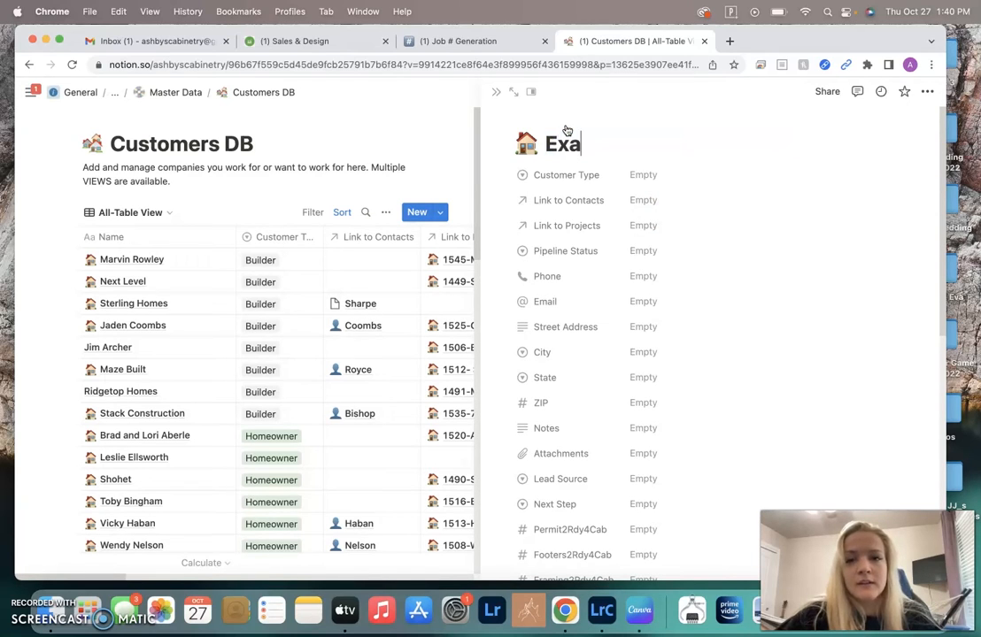
text(mple)
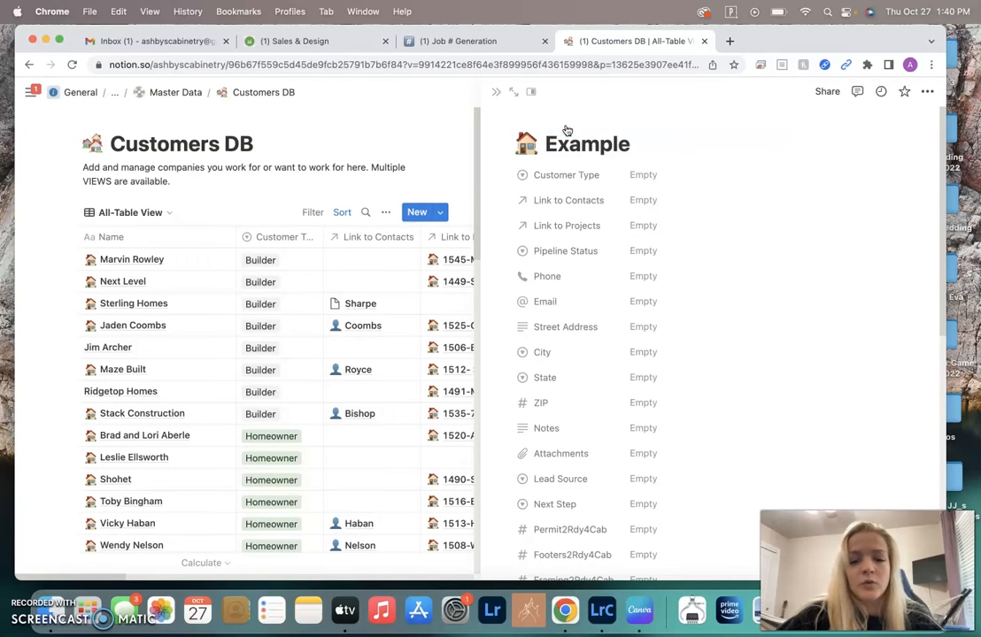
text( Example)
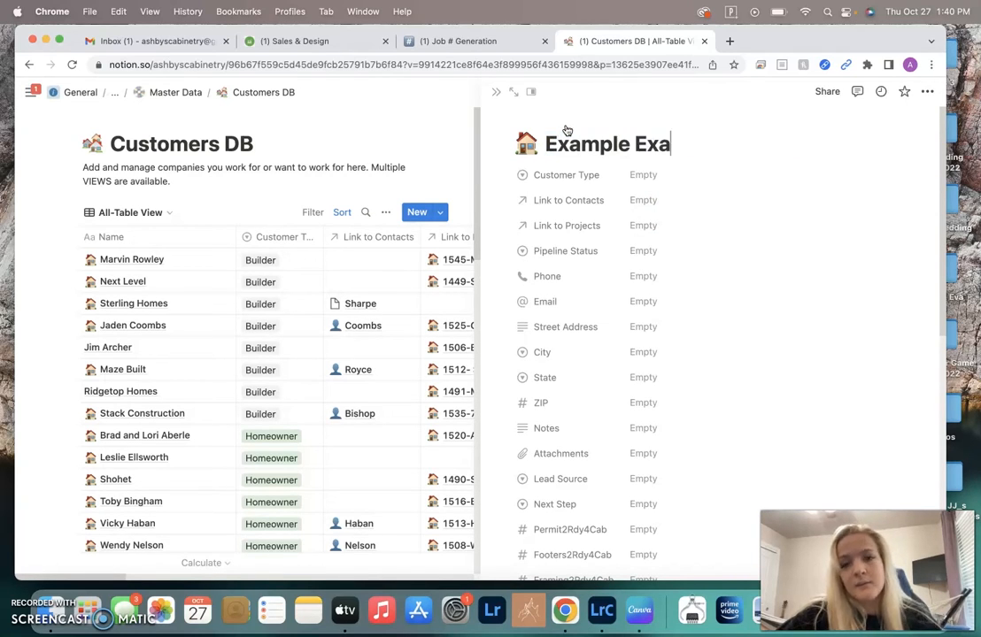
Set the customer record's Customer Type to Builder and check which contacts can be linked to it
click(680, 181)
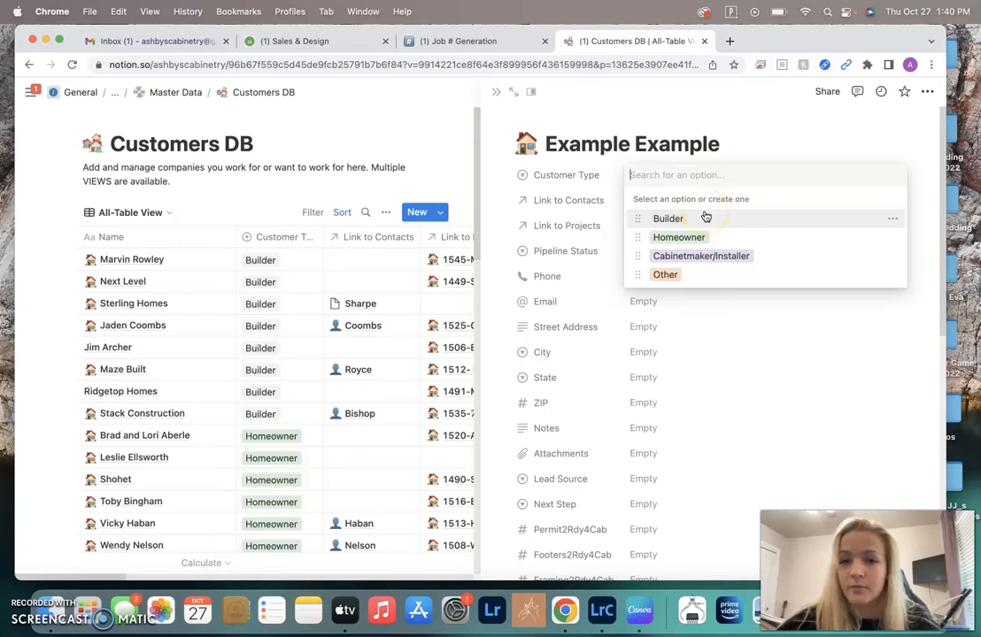
click(705, 217)
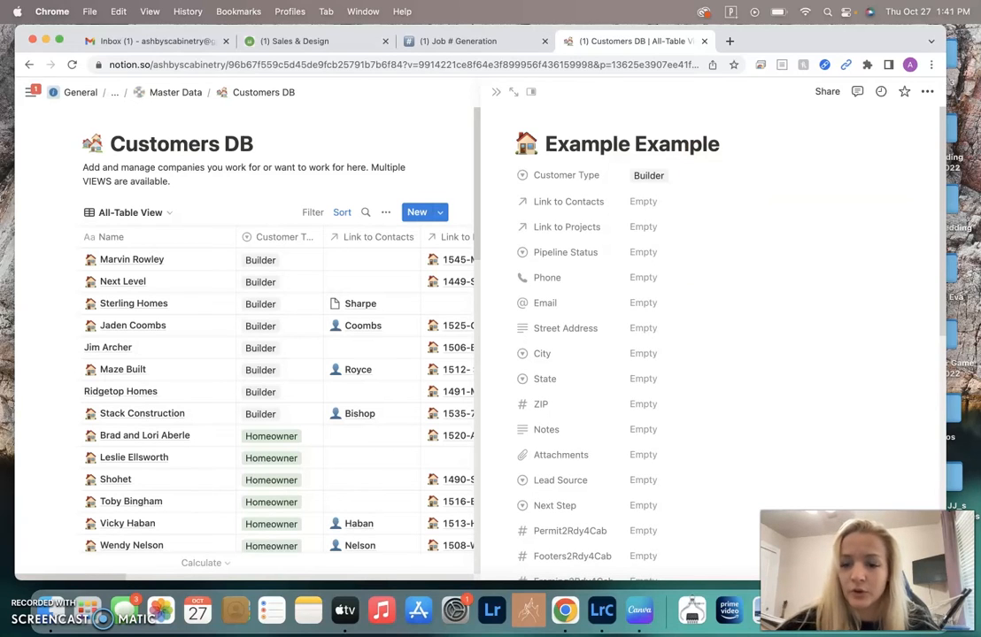
click(695, 205)
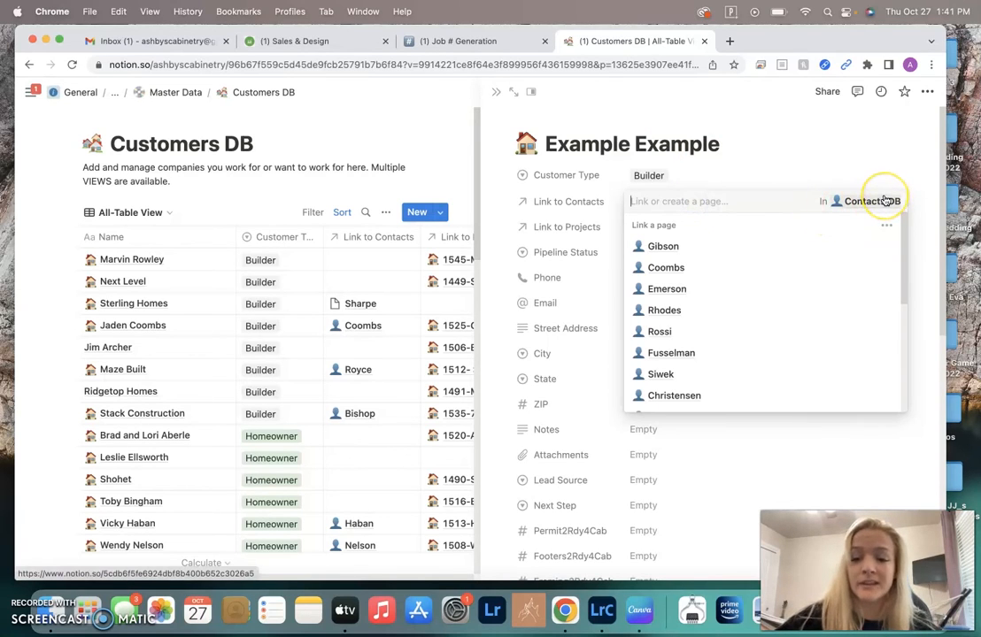
click(719, 170)
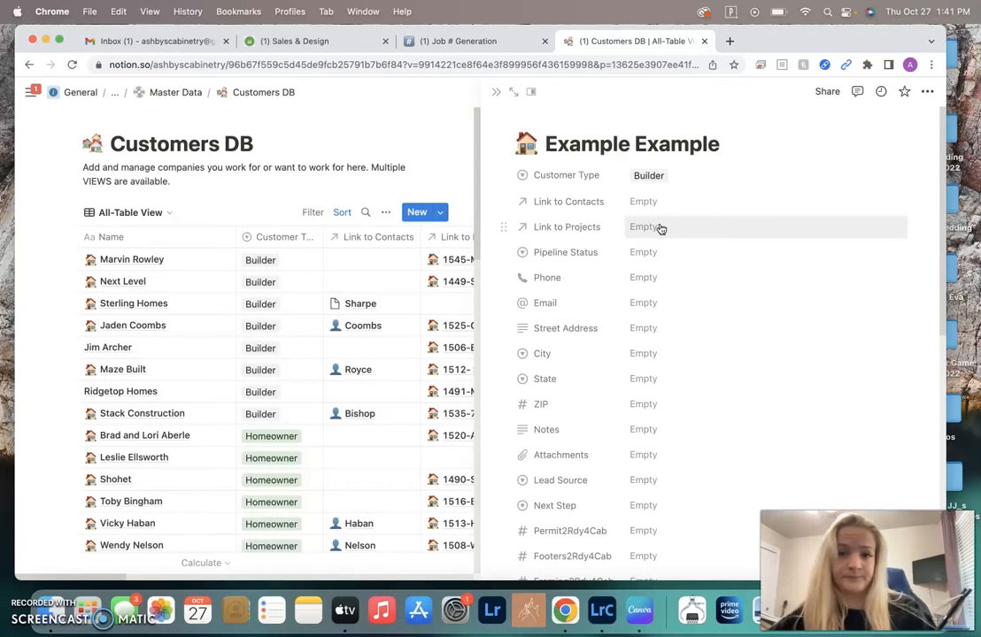
Link the customer record to the 1548-Example project and set its Pipeline Status to Prospect (aware)
click(660, 228)
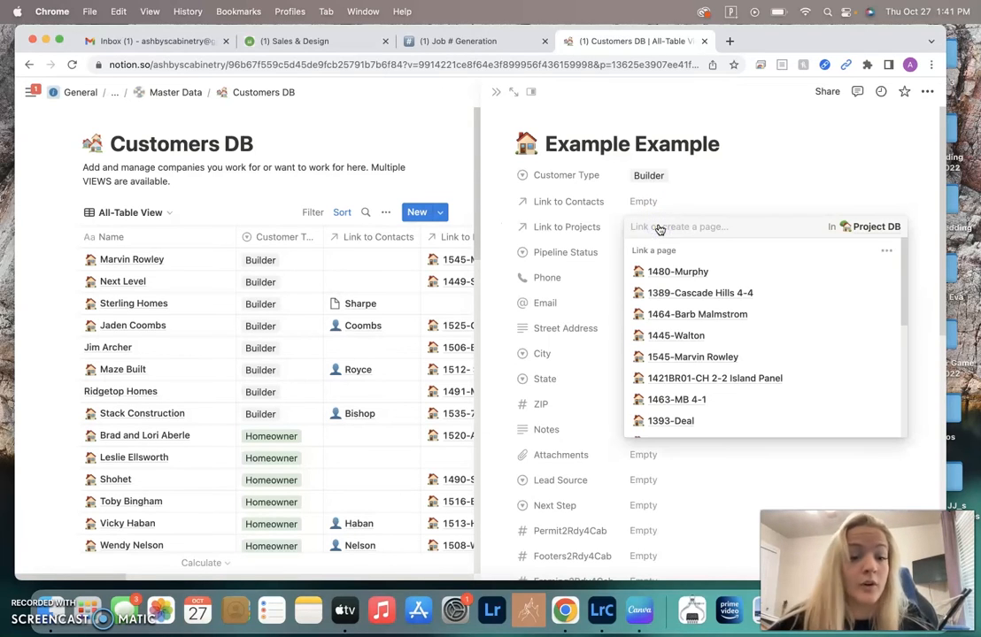
text(15)
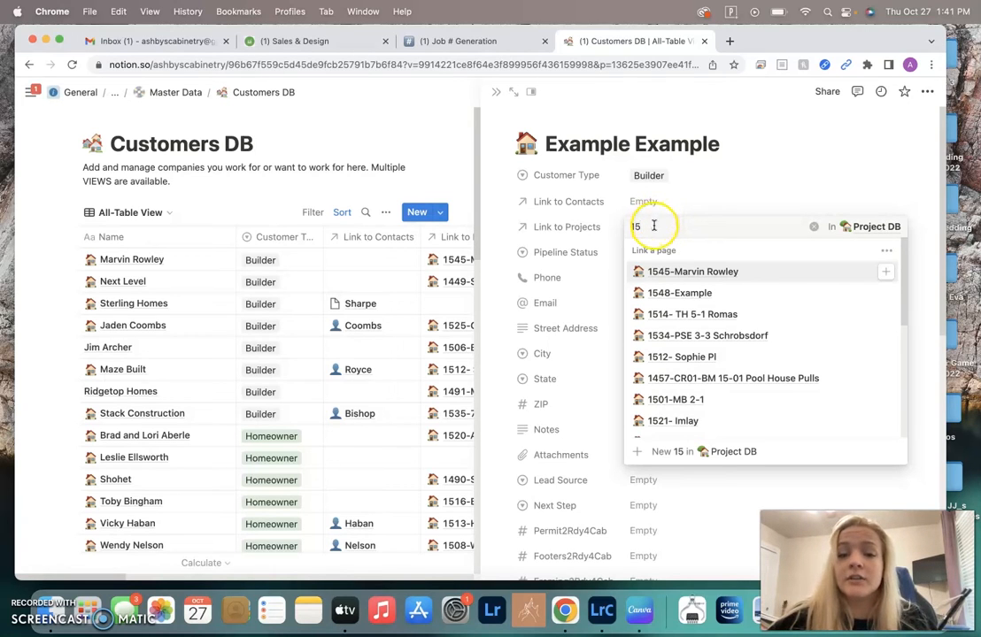
click(885, 291)
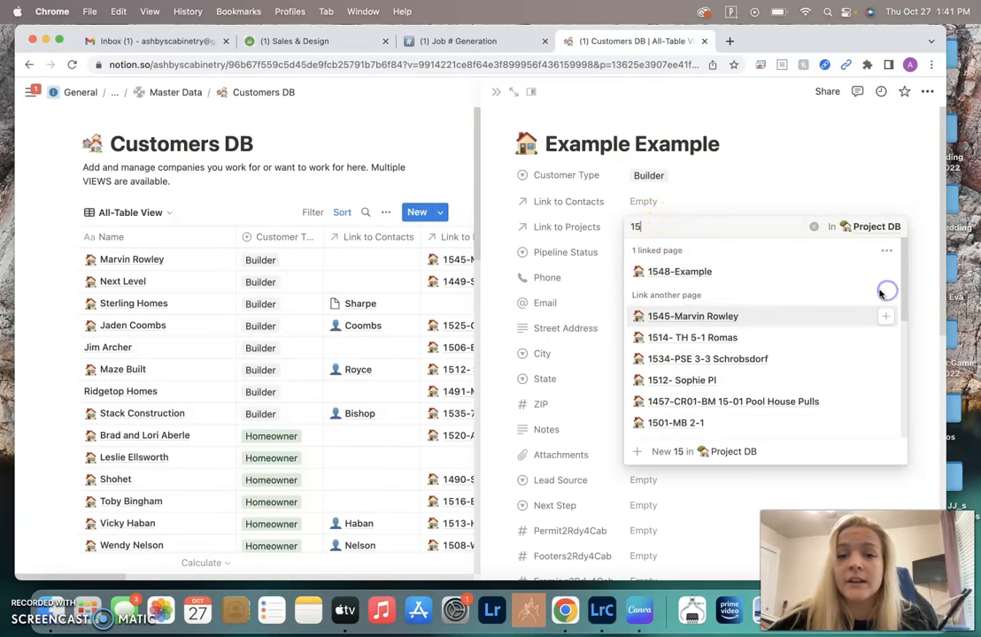
click(790, 189)
click(699, 256)
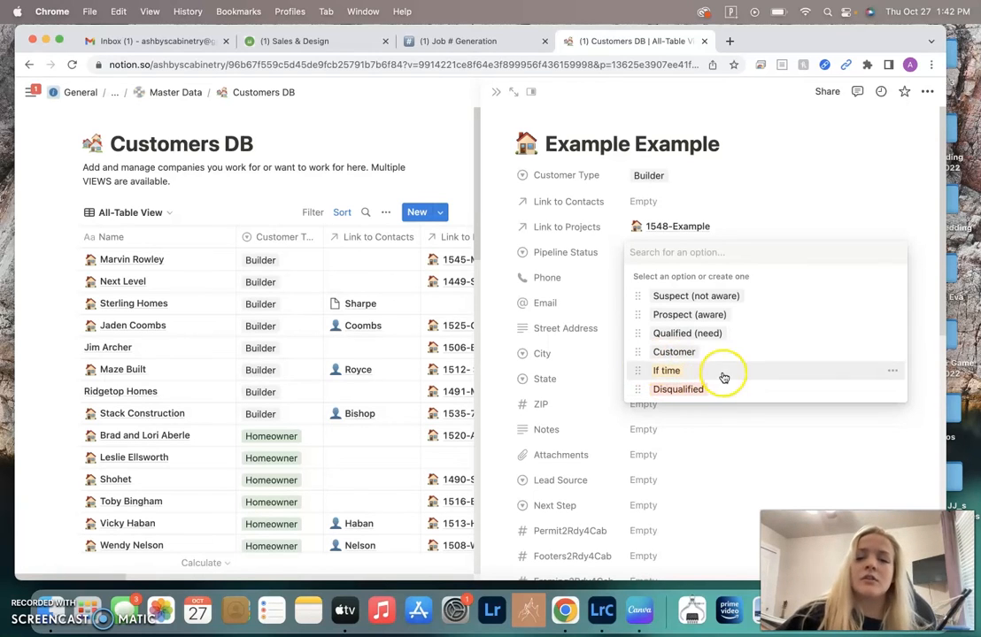
click(733, 317)
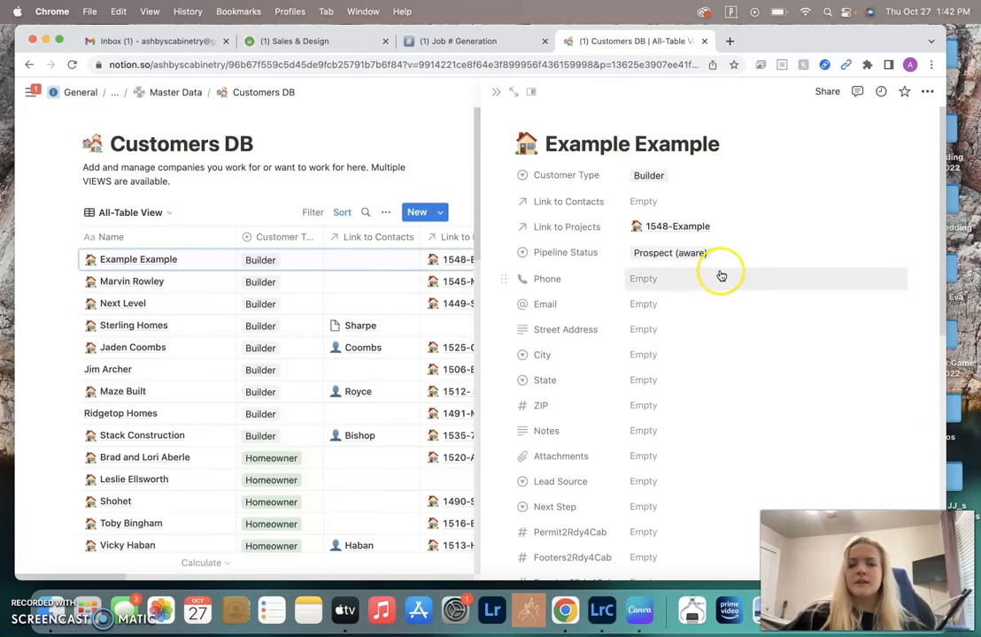
Enter the customer's phone number and e-mail address in the record
click(721, 277)
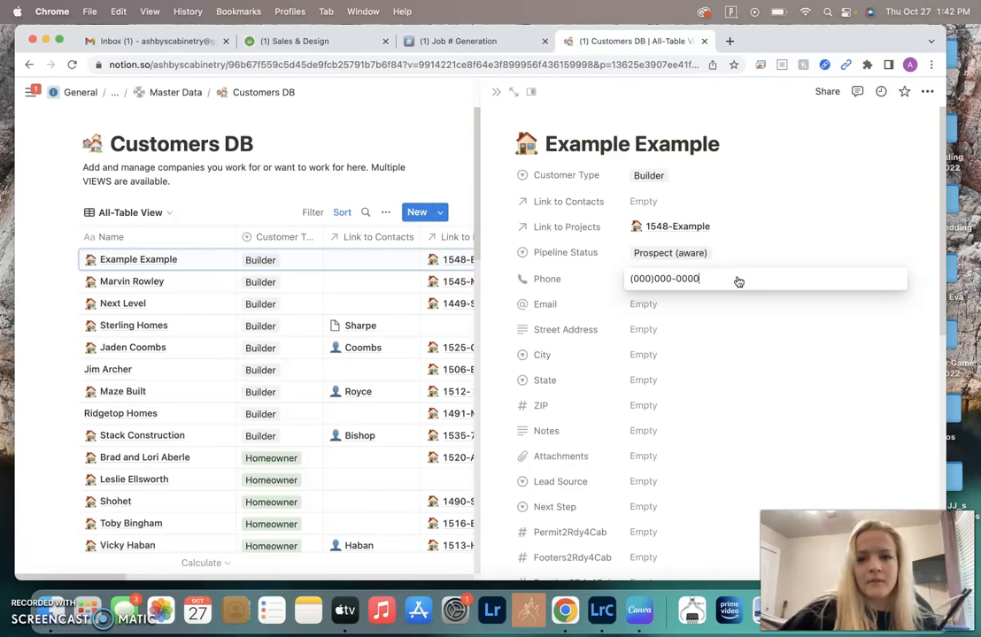
click(695, 312)
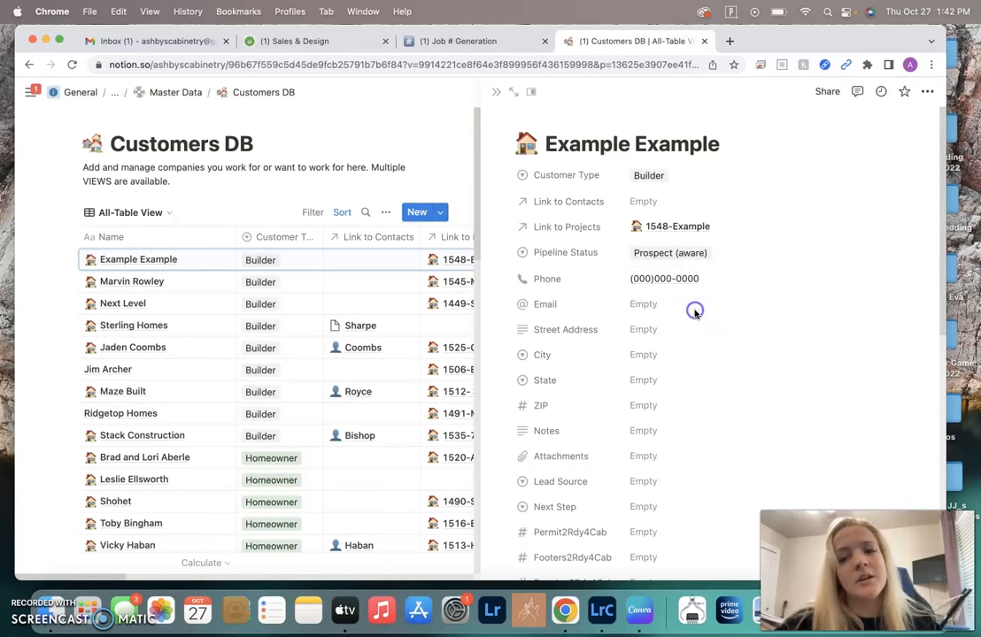
click(686, 309)
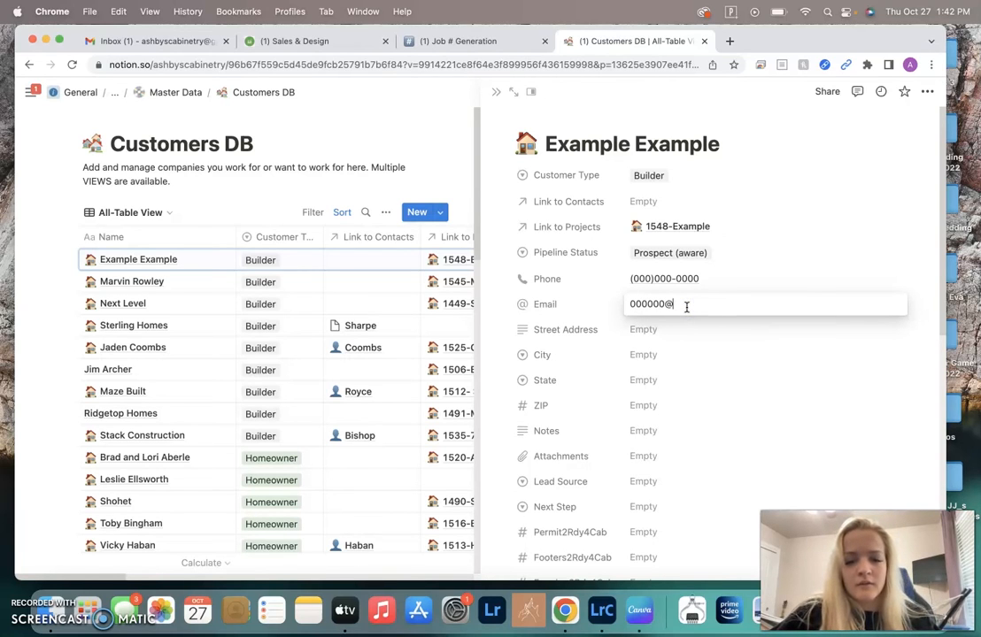
click(826, 342)
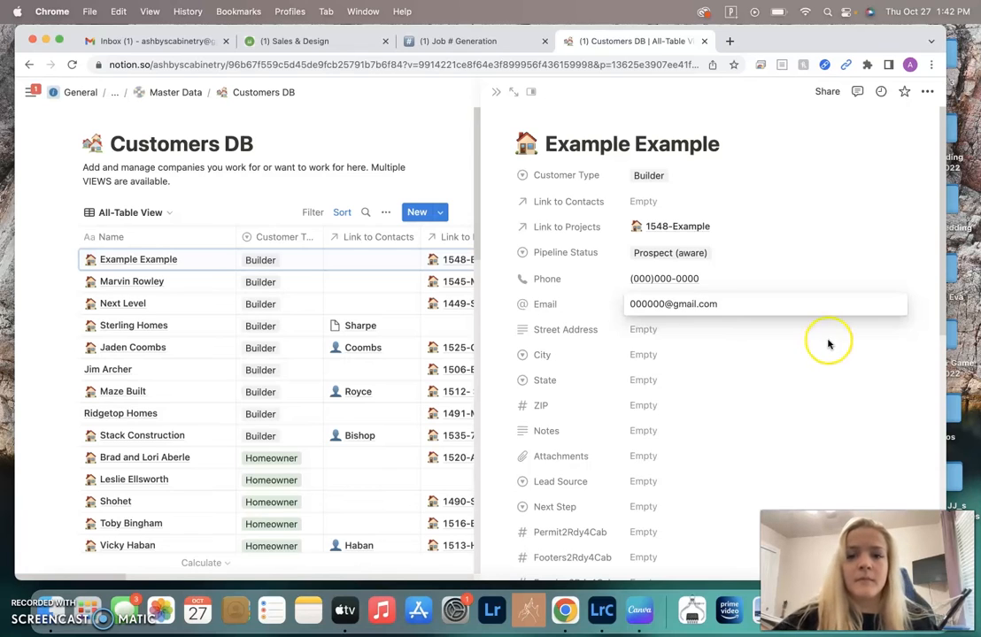
Enter the customer's street address and set the City property to Middleton
click(654, 341)
text(0000 Example St)
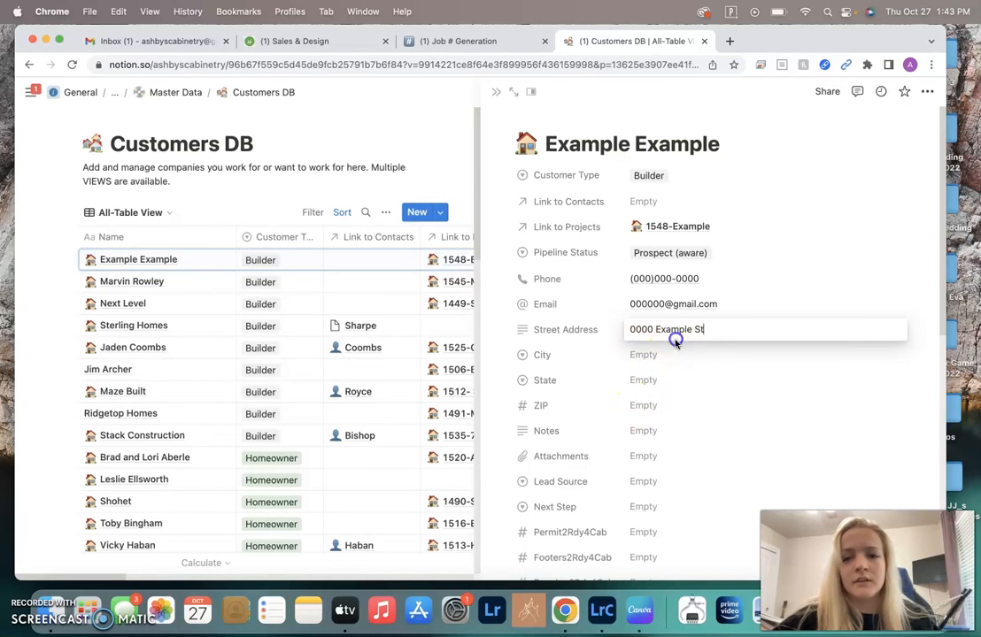
click(671, 354)
click(675, 400)
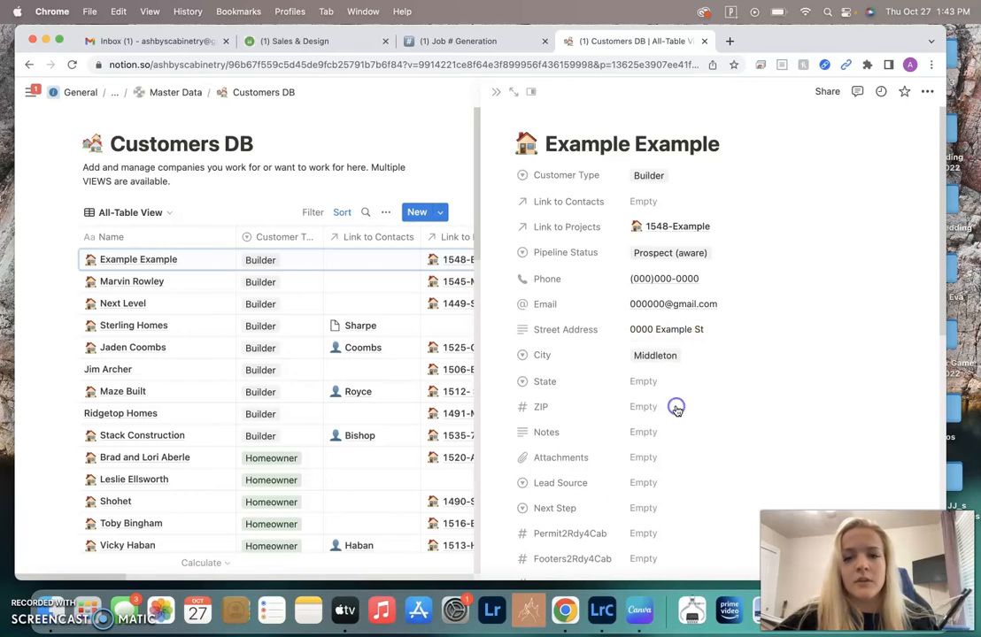
Set the customer record's State to ID and enter the customer's ZIP code
click(663, 393)
click(679, 422)
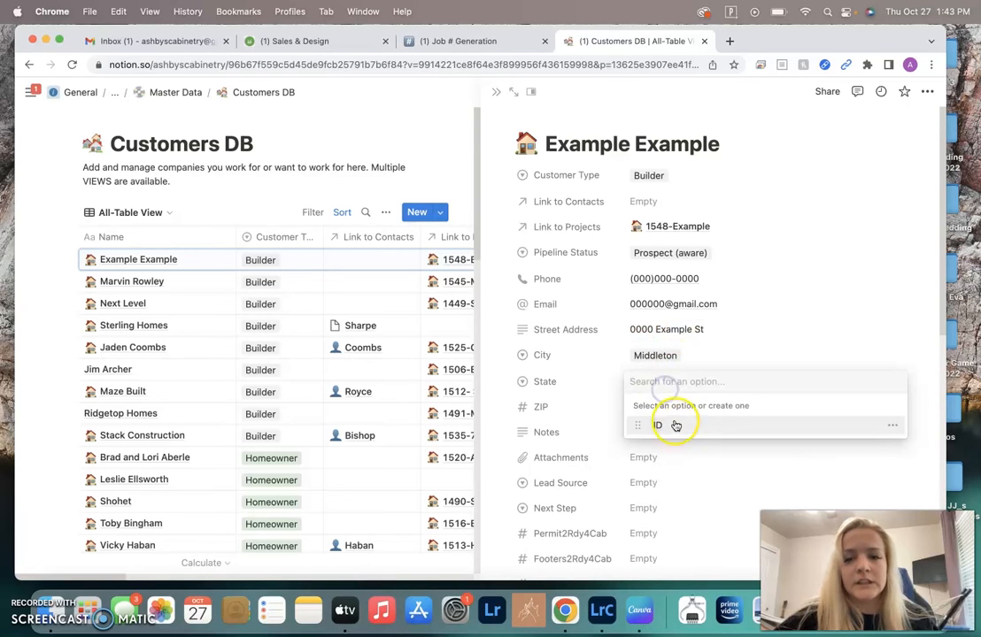
click(676, 416)
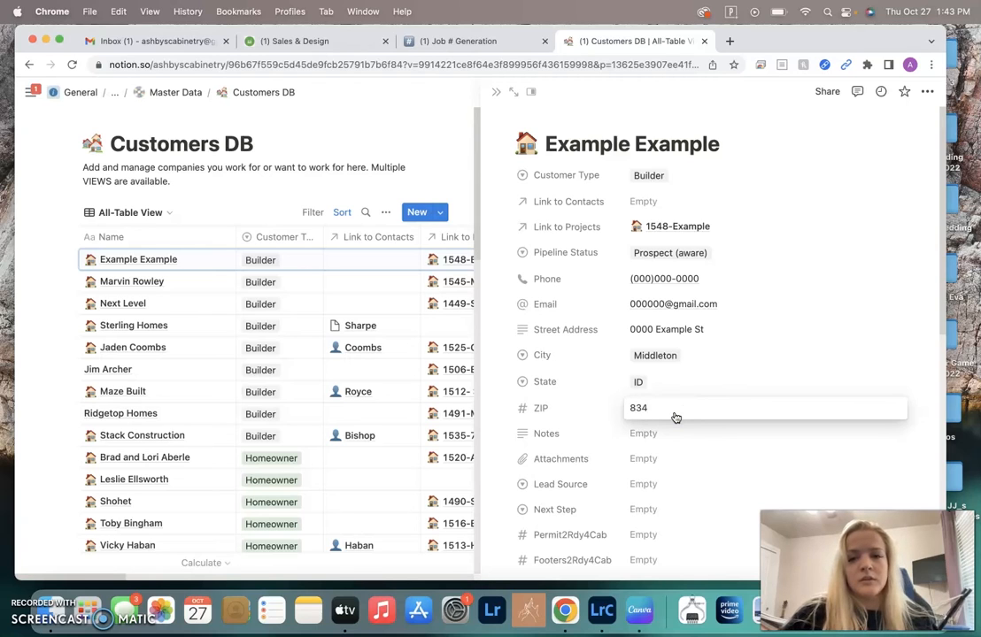
text(83644)
click(762, 429)
scroll(700, 438, down, 1)
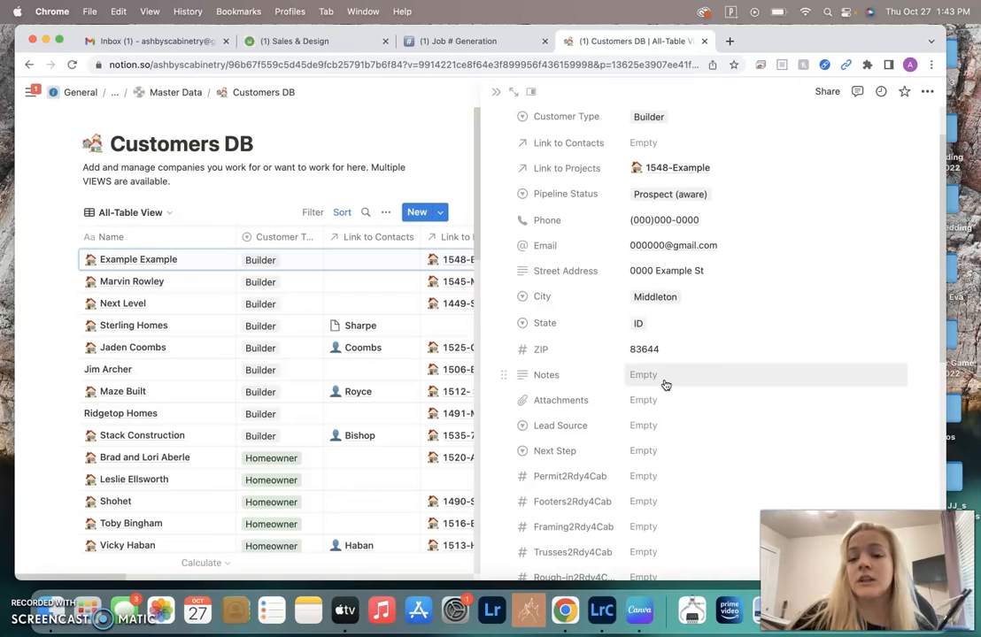
Set the customer record's Lead Source to Instagram and its Next Step to Job Site Visit
click(666, 384)
key(Escape)
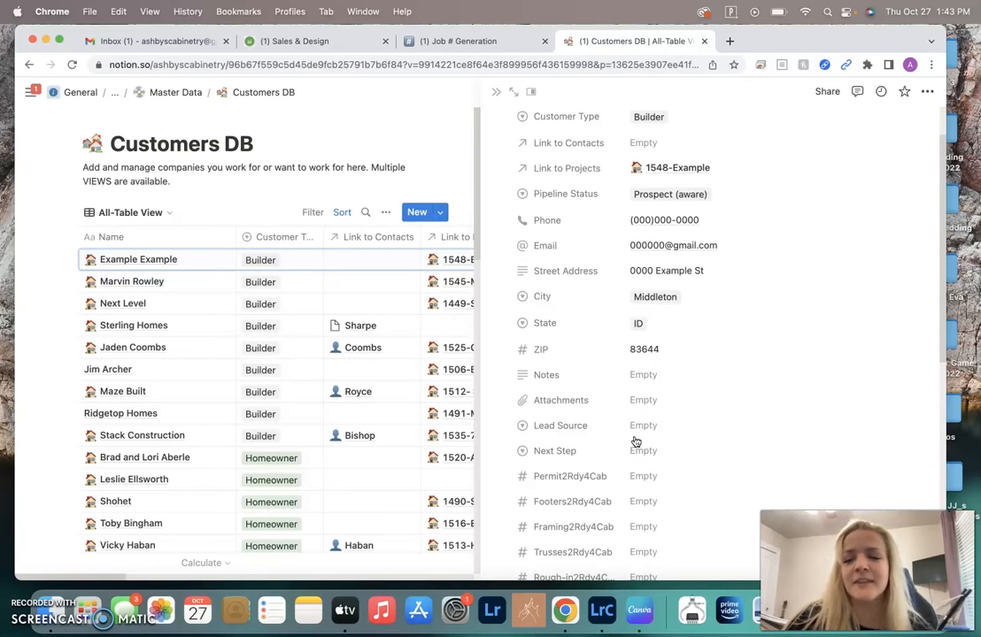
scroll(662, 354, down, 1)
click(659, 326)
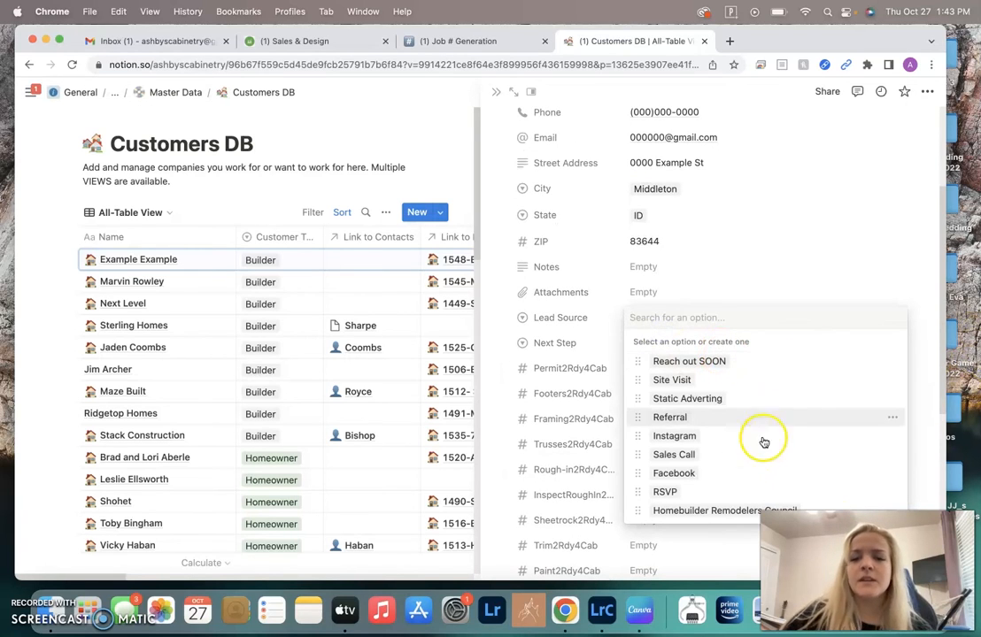
click(686, 434)
click(691, 347)
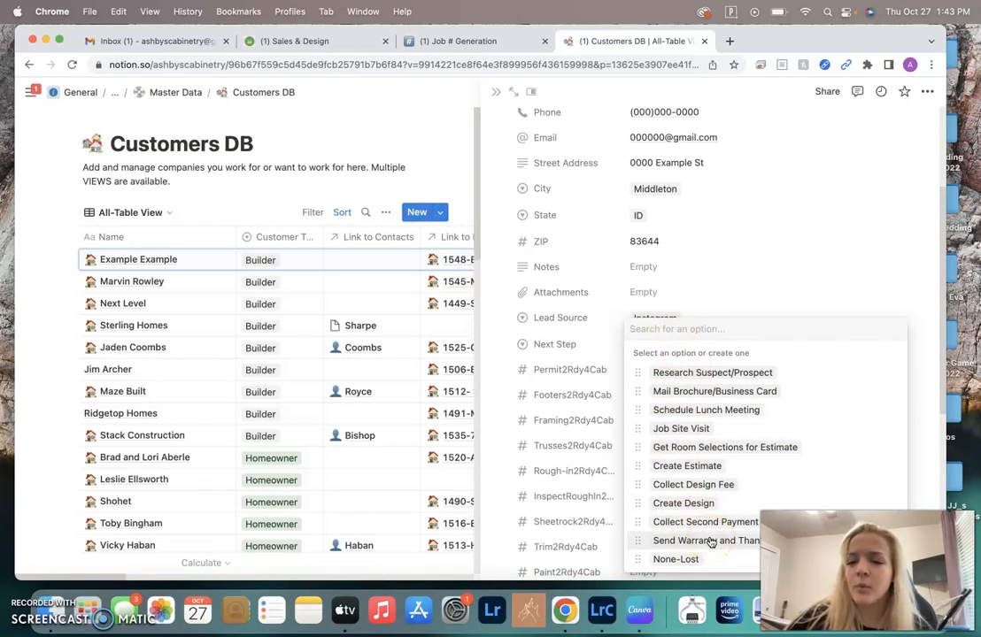
click(692, 430)
scroll(737, 431, down, 5)
scroll(734, 433, up, 8)
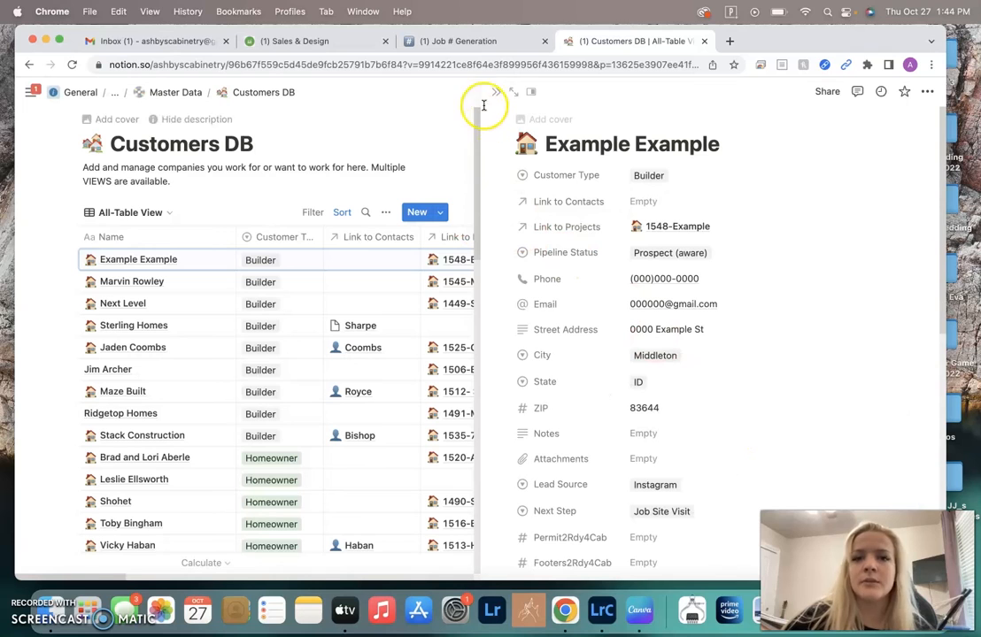
Check the Customer link in the 1548-Example project against the project link in the customer record
click(328, 40)
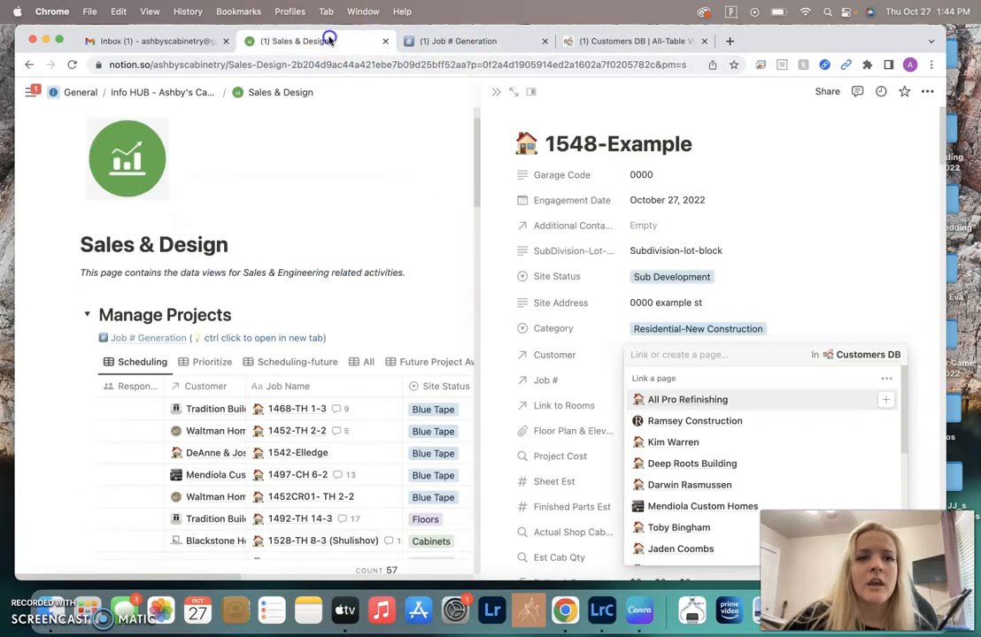
click(712, 254)
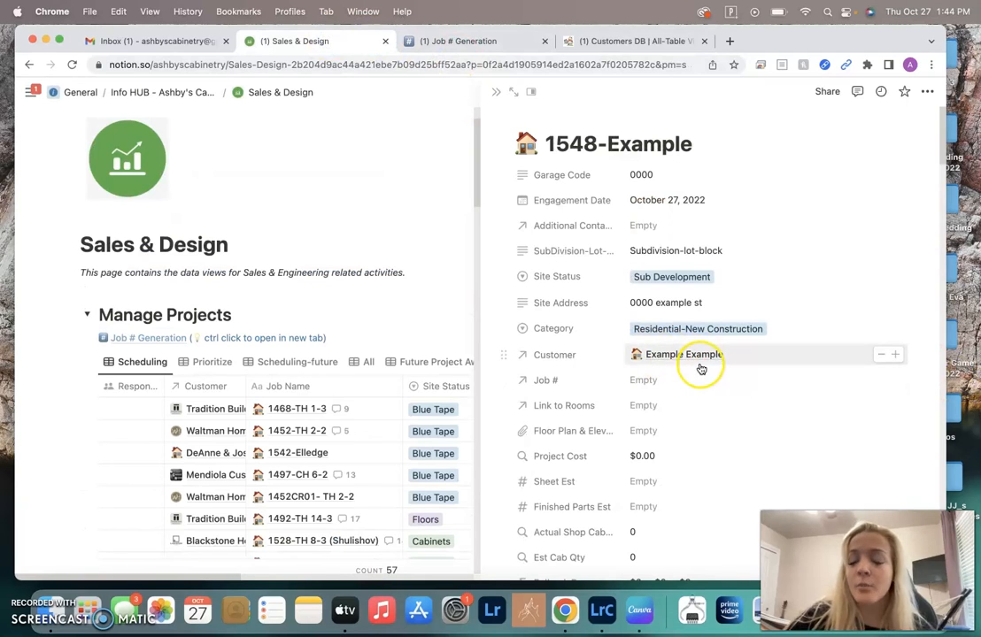
click(602, 42)
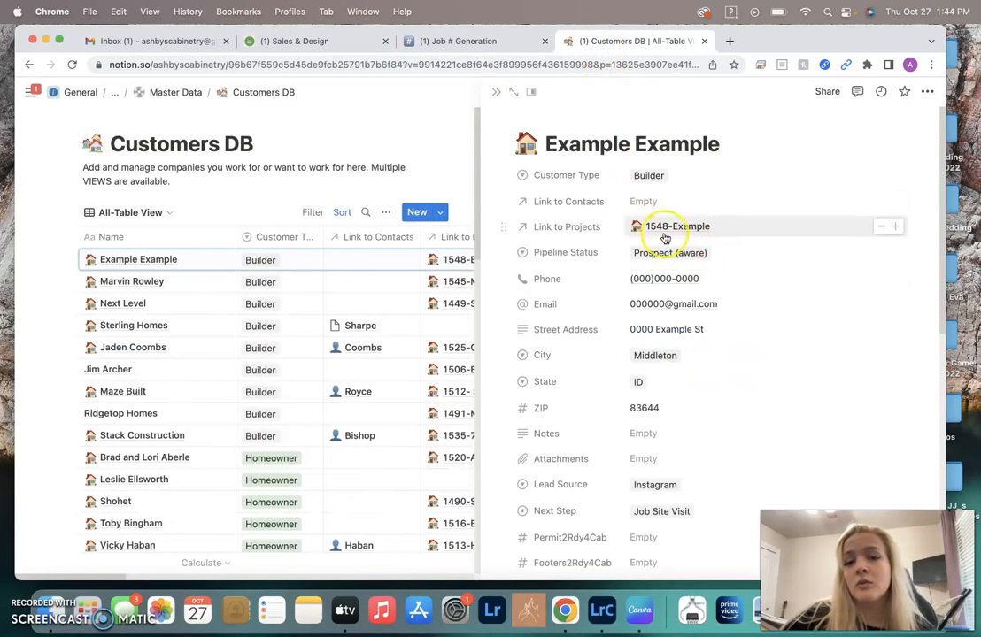
Return to the 1548-Example project and link its Job # property to the existing page 1548
click(284, 41)
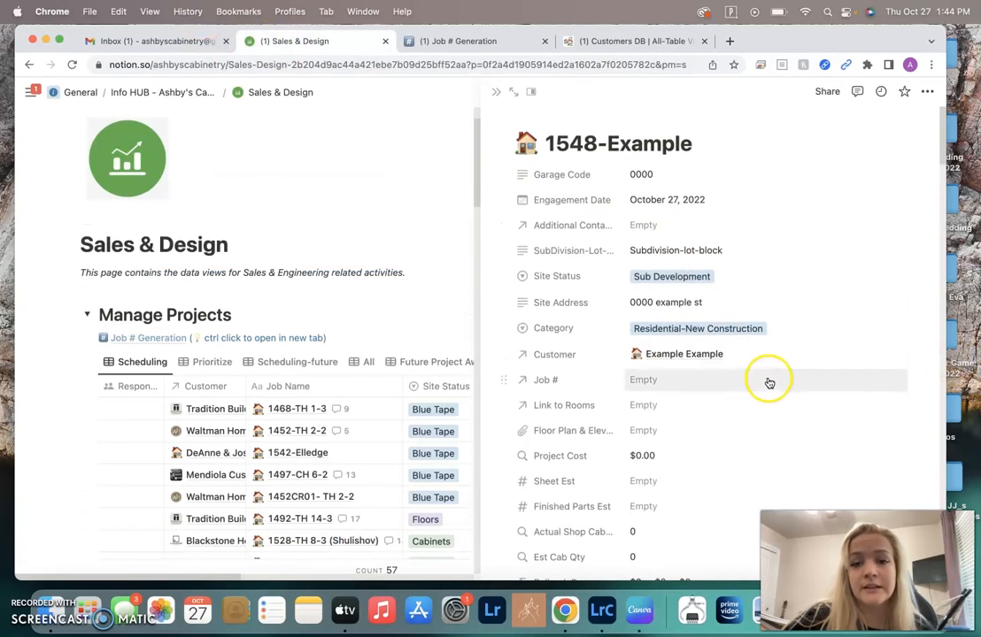
scroll(691, 353, down, 1)
click(691, 353)
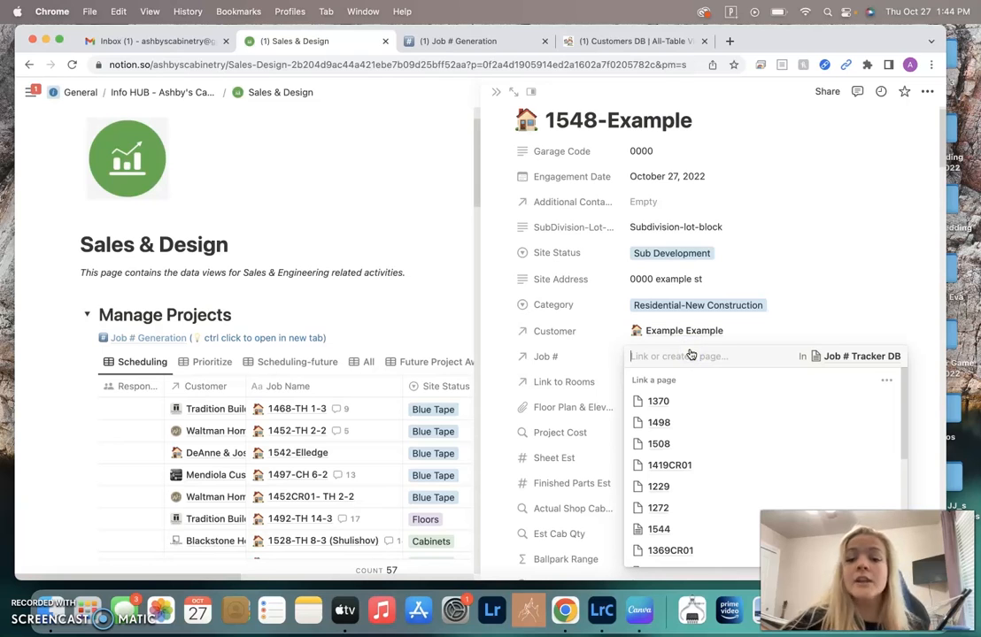
text(1548)
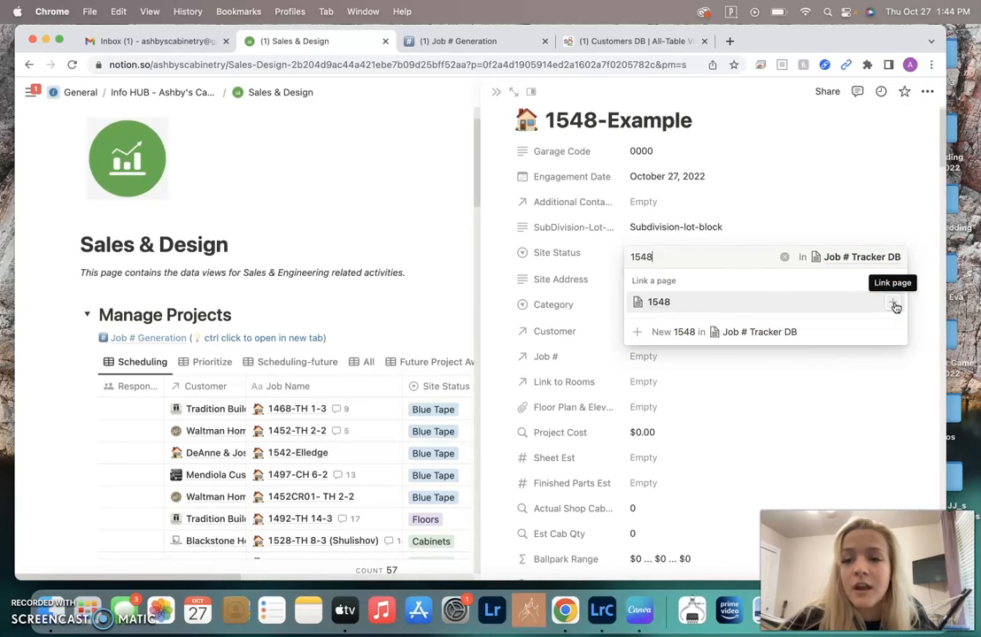
click(895, 305)
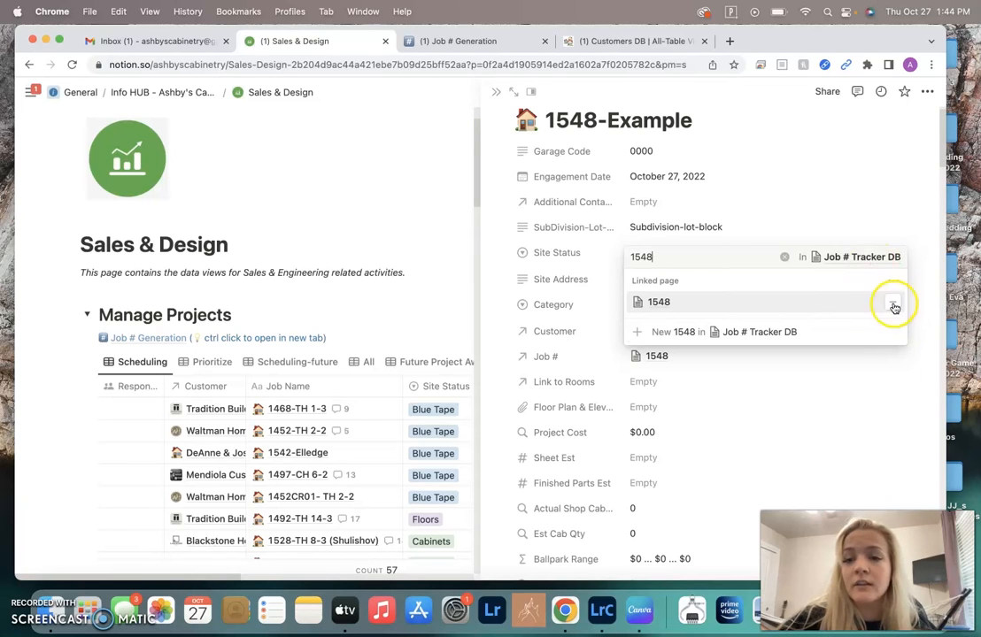
click(694, 398)
Review the project's remaining properties and copy its title, 1548-Example
scroll(692, 398, down, 3)
scroll(692, 398, down, 3)
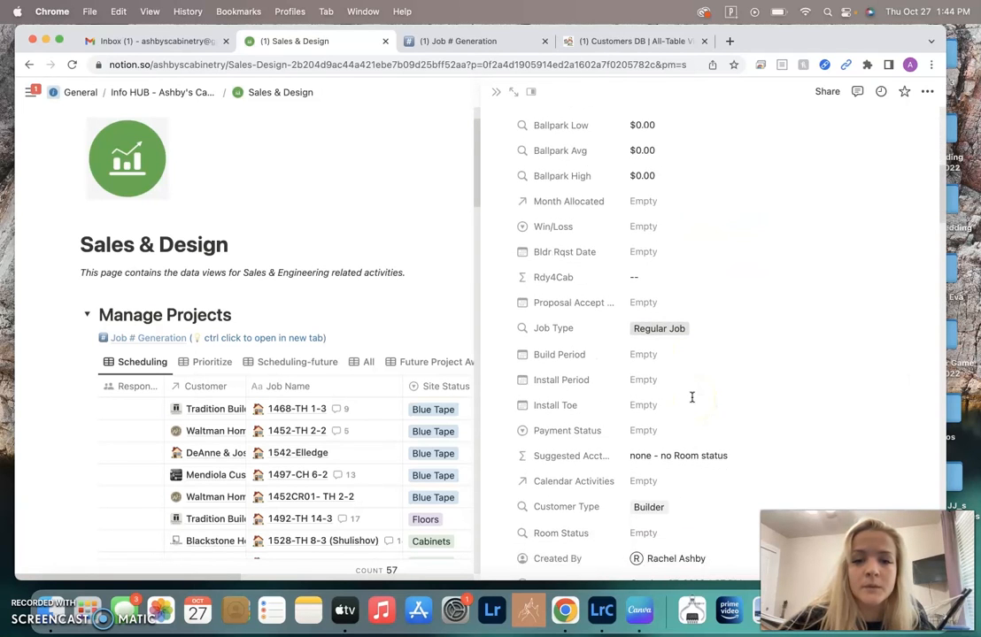
scroll(693, 398, down, 3)
scroll(692, 398, up, 10)
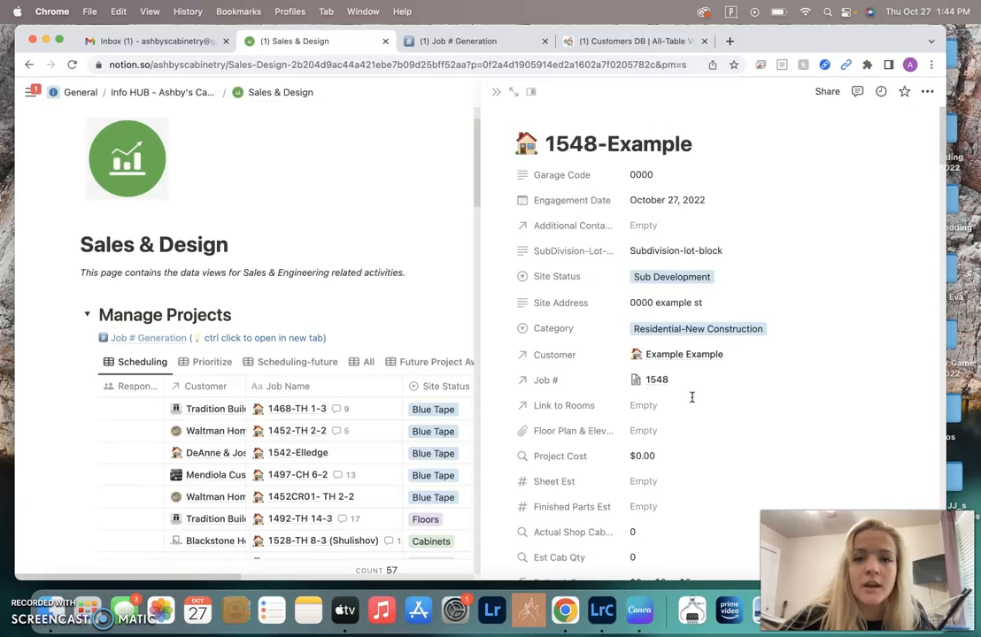
click(692, 145)
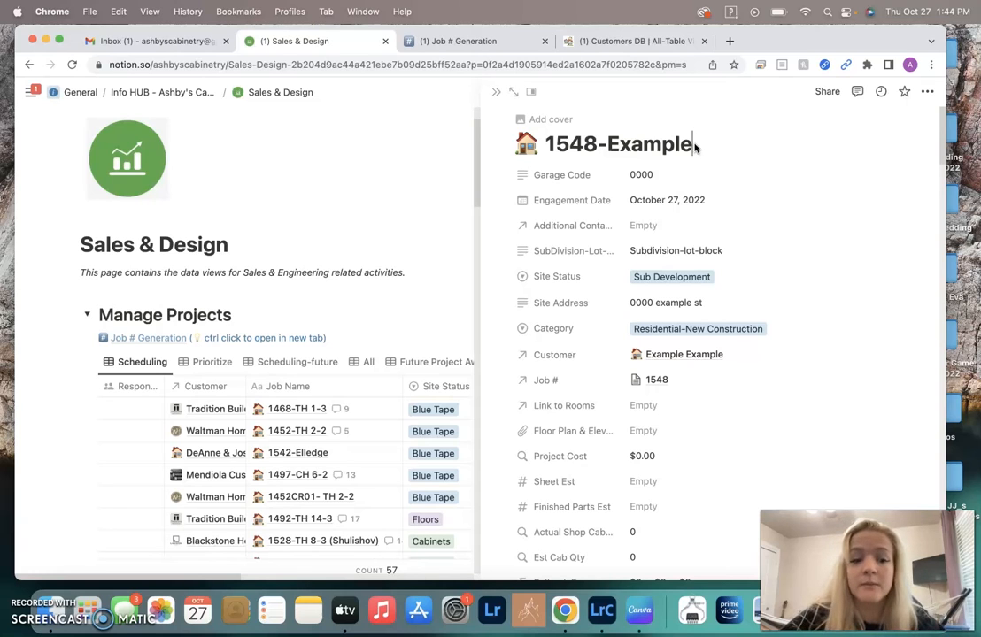
drag(692, 146, 521, 144)
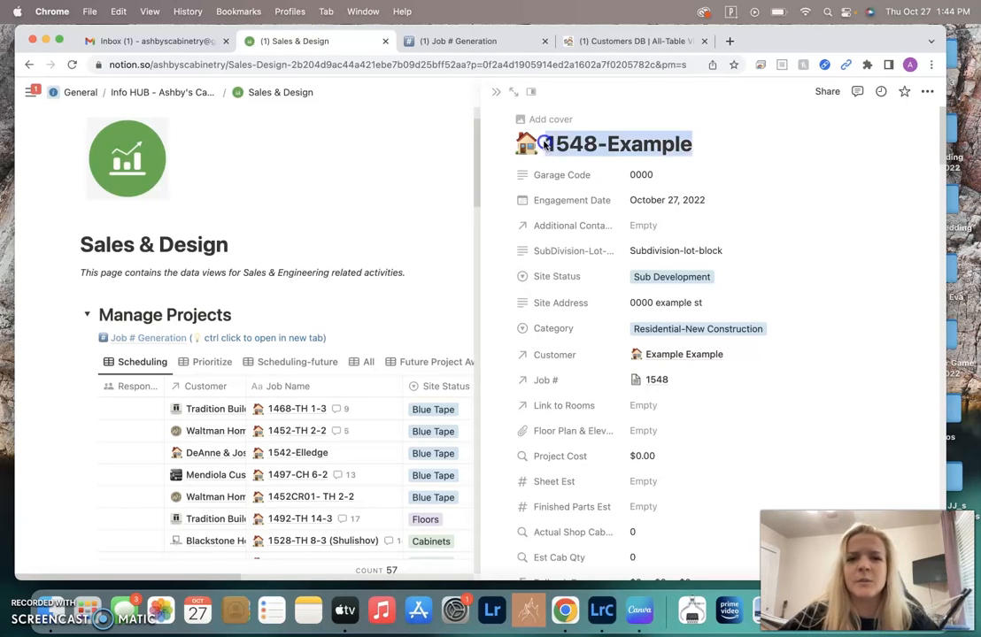
right_click(611, 151)
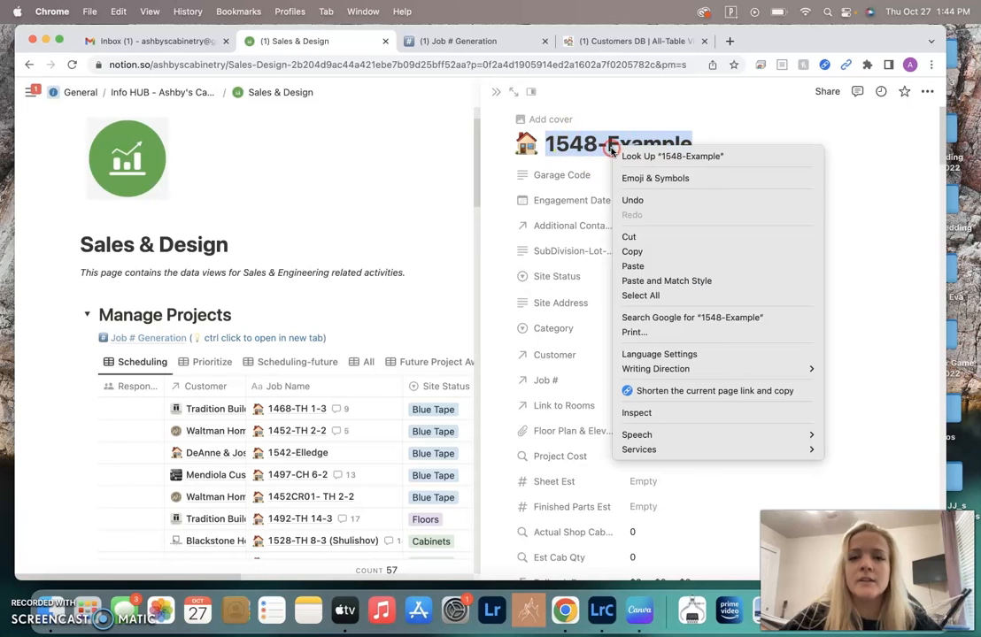
click(678, 252)
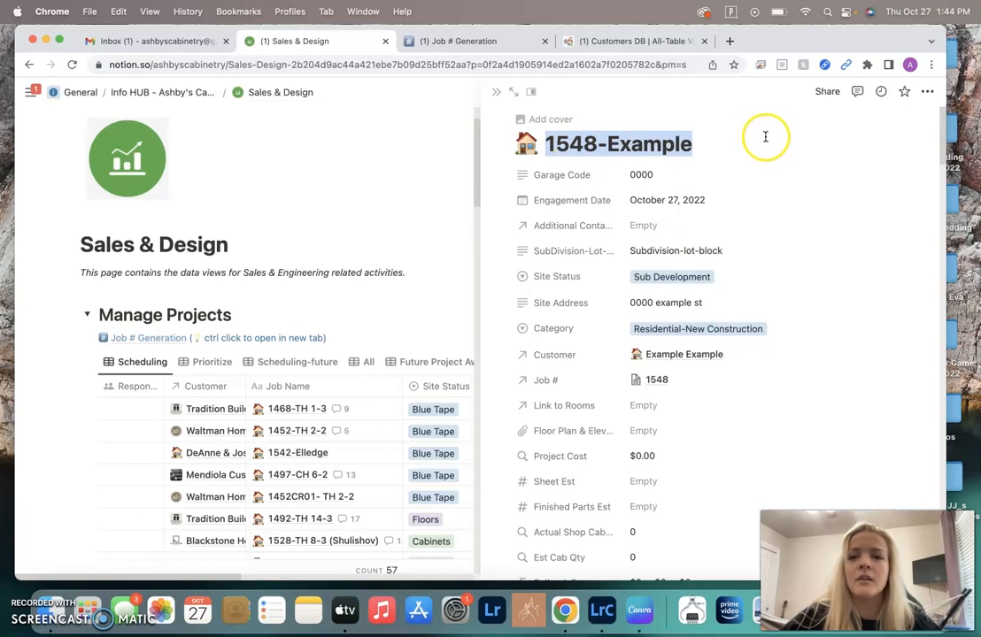
click(764, 136)
Open the 1548-Example project as a full page and go to its Step 2 material selections section
scroll(752, 264, down, 5)
scroll(750, 261, down, 10)
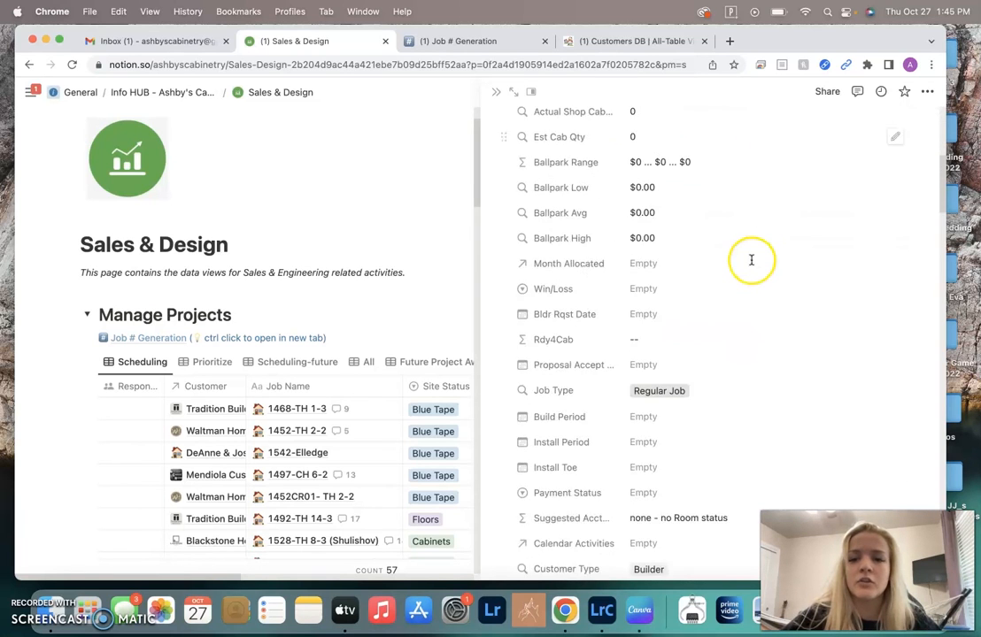
click(535, 96)
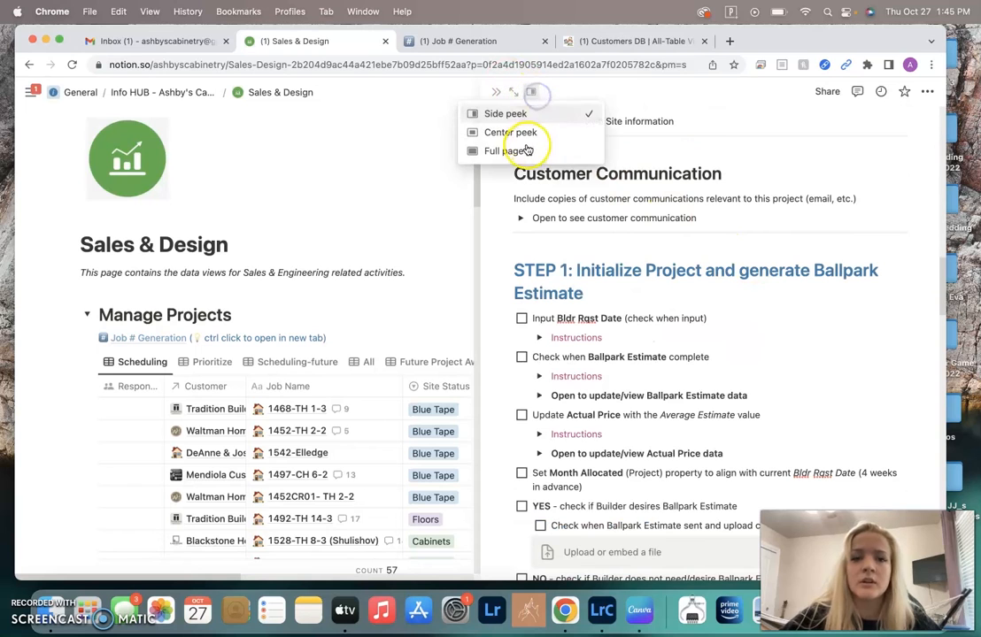
click(492, 148)
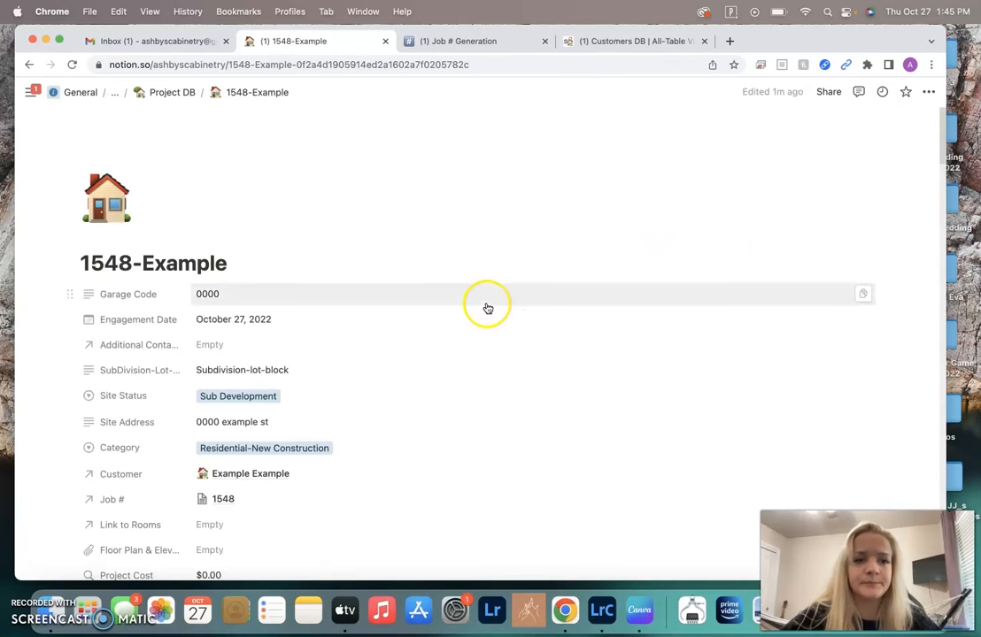
scroll(486, 305, down, 15)
scroll(486, 304, down, 15)
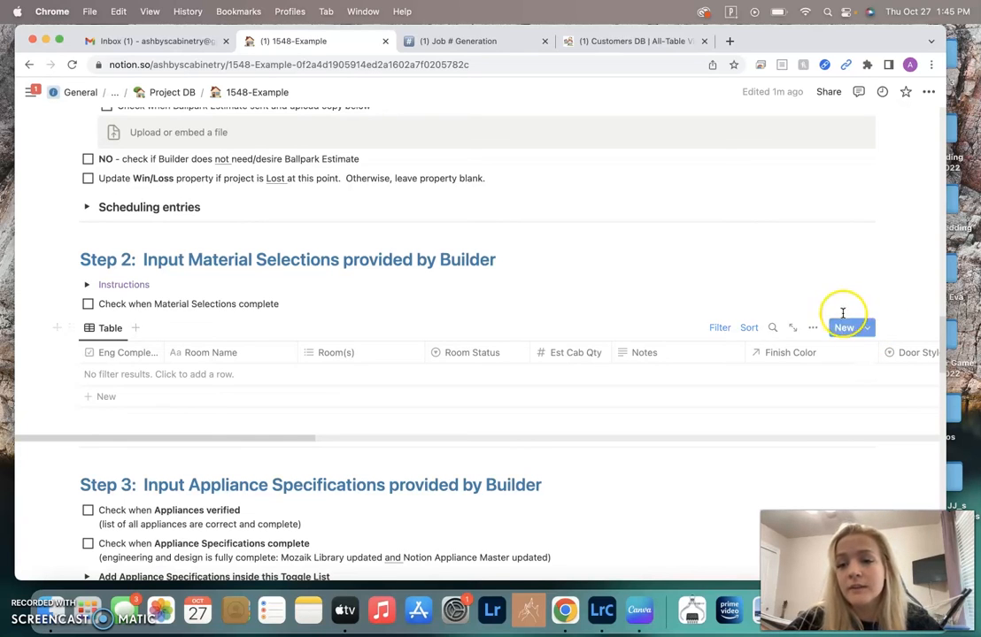
Add a room under Step 2 from the New Room template and title it 1548-Example-All, reusing the copied project title
click(868, 328)
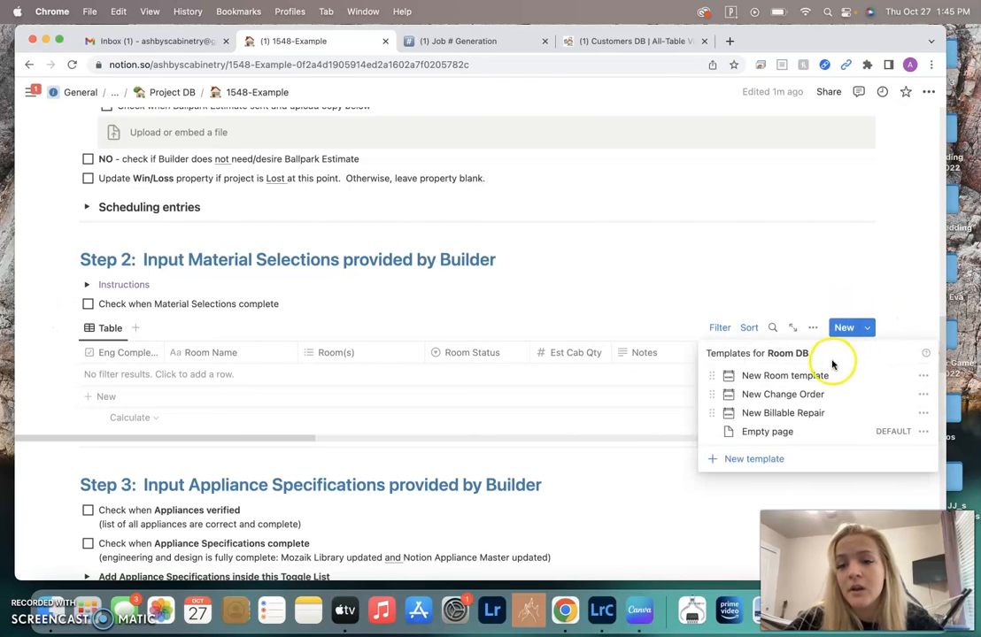
click(784, 376)
drag(769, 143, 556, 127)
key(BackSpace)
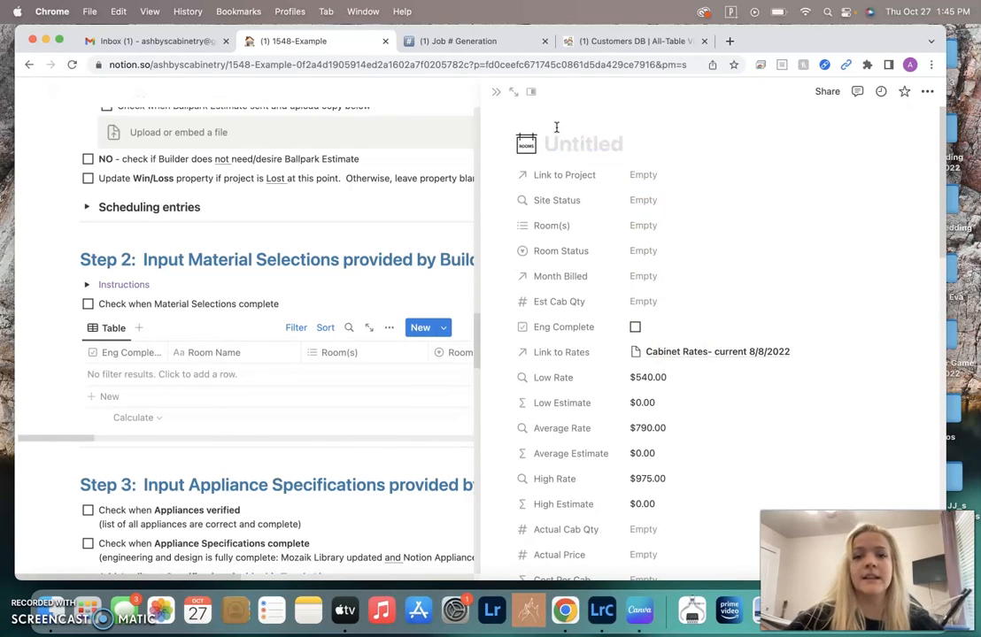
right_click(587, 144)
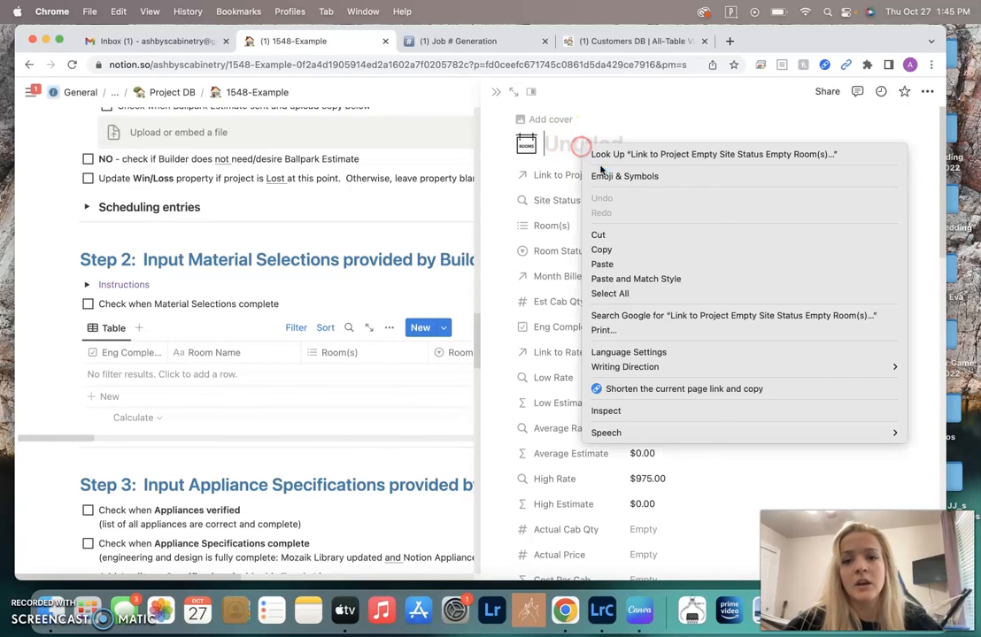
click(632, 264)
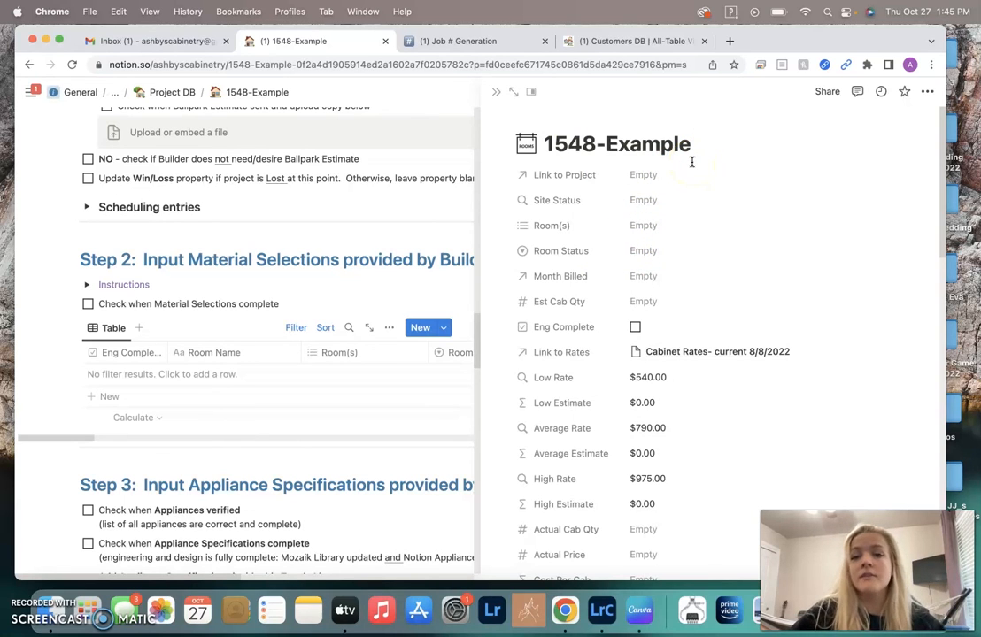
text(-)
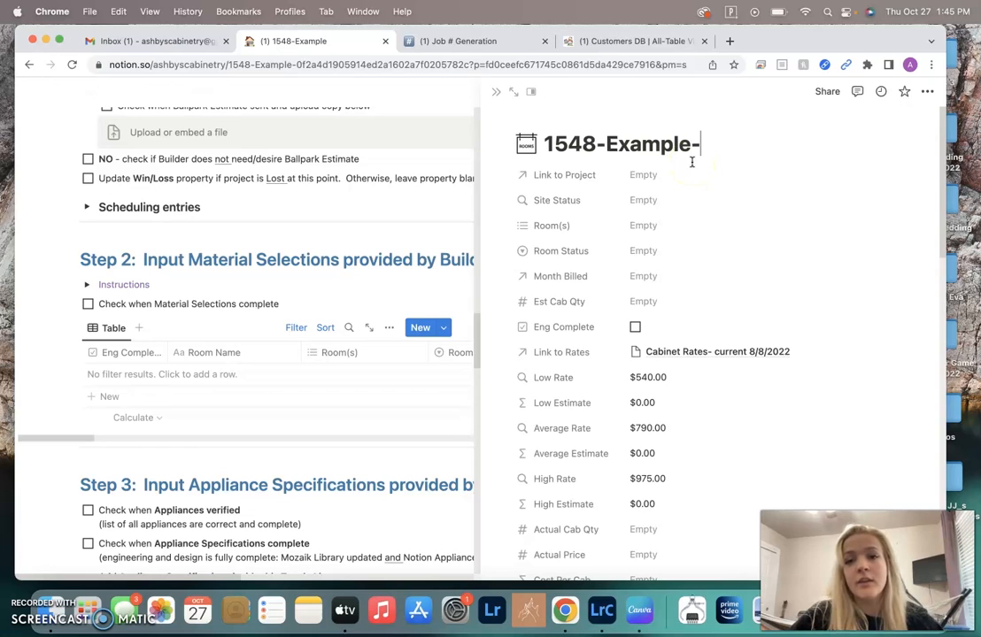
text(All)
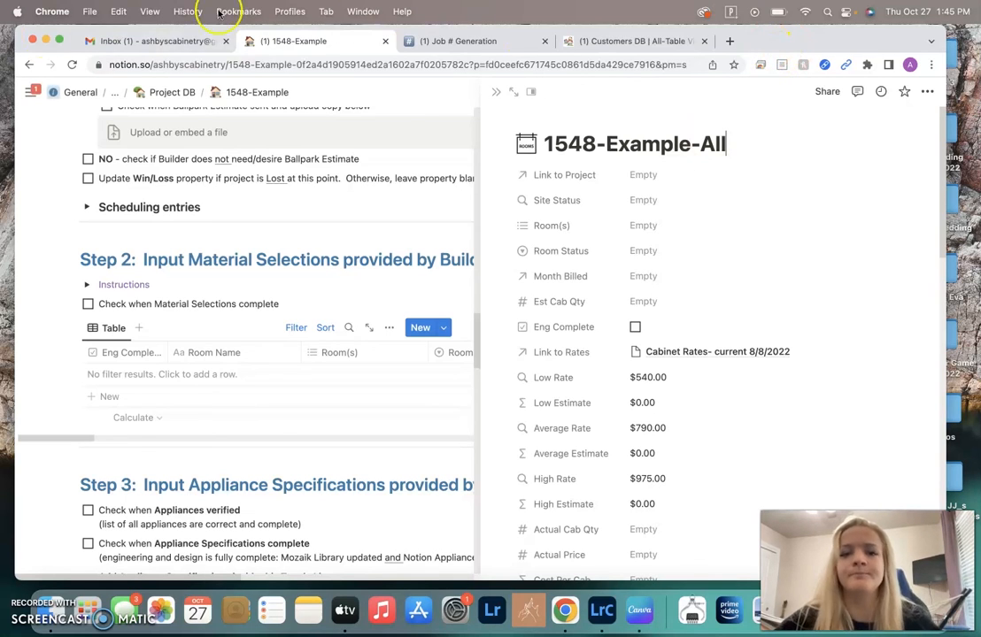
Link the new room record to the 1548-Example project
click(752, 175)
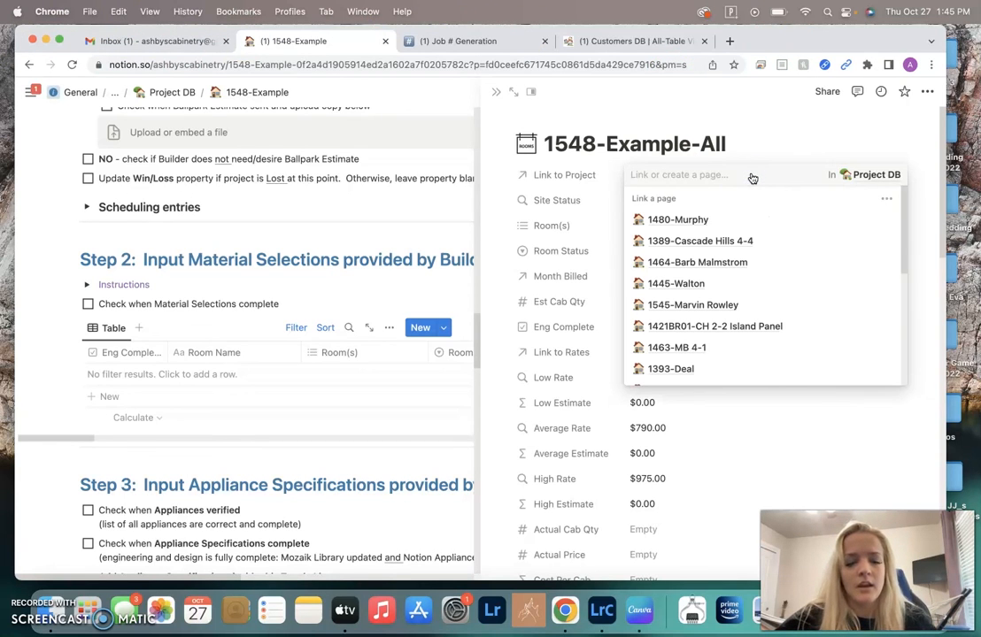
right_click(649, 176)
click(703, 274)
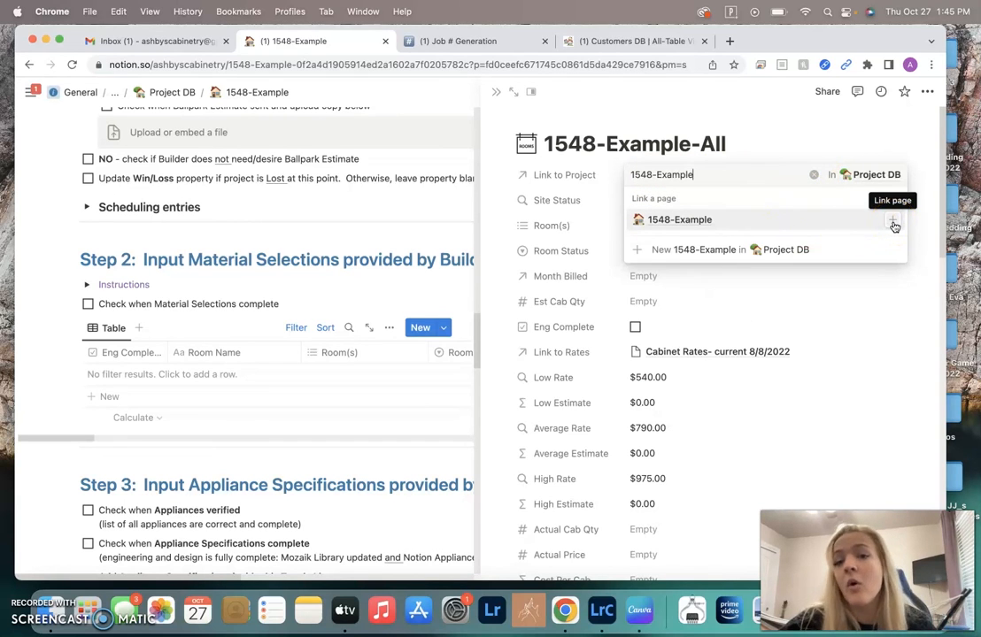
click(893, 225)
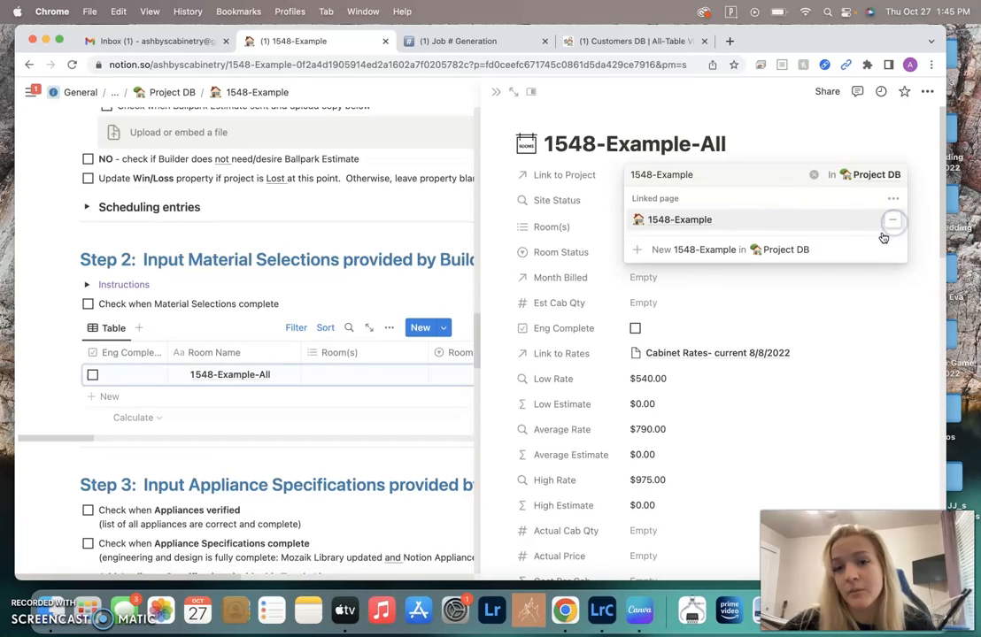
click(819, 306)
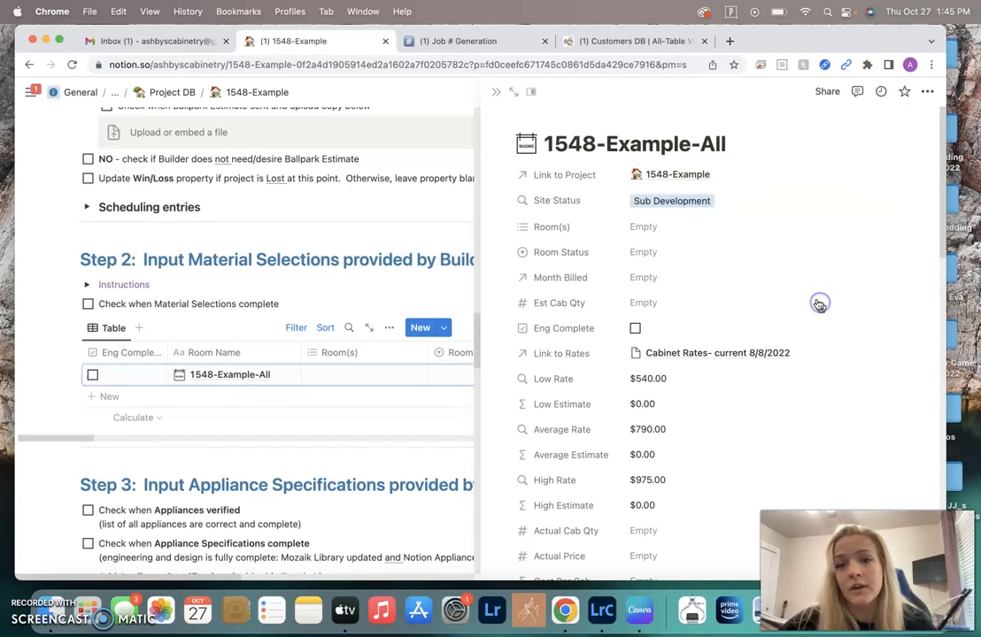
Set the Room(s) property of the 1548-Example-All record to ALL
click(650, 226)
scroll(729, 328, down, 3)
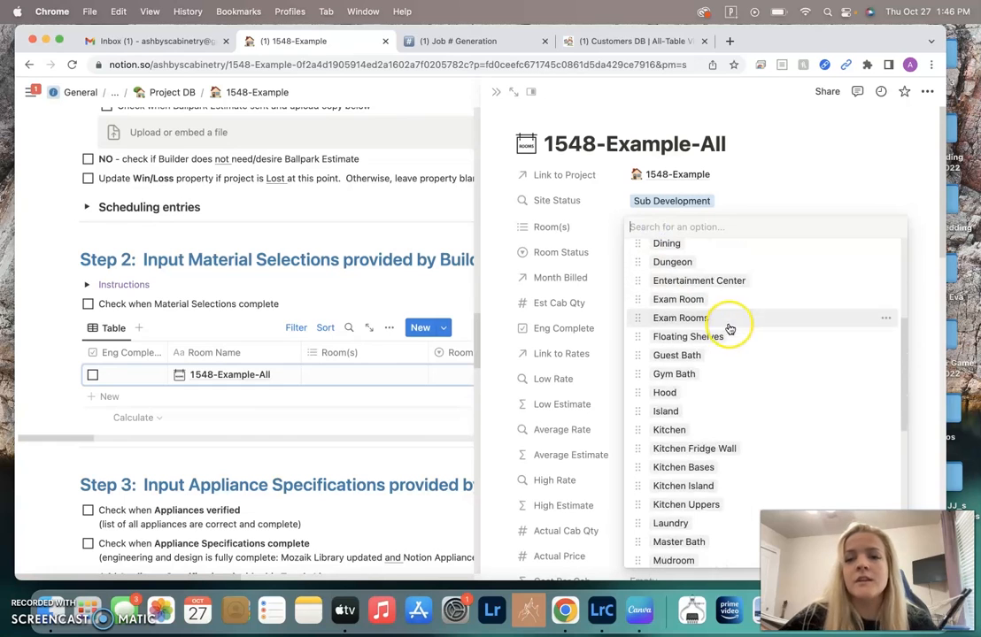
scroll(729, 328, down, 8)
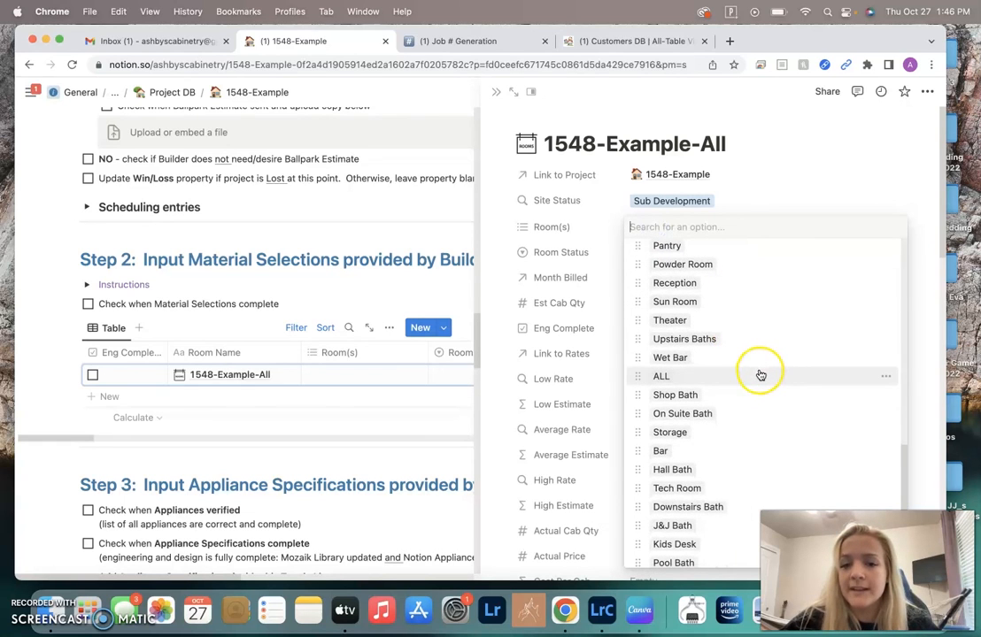
click(761, 375)
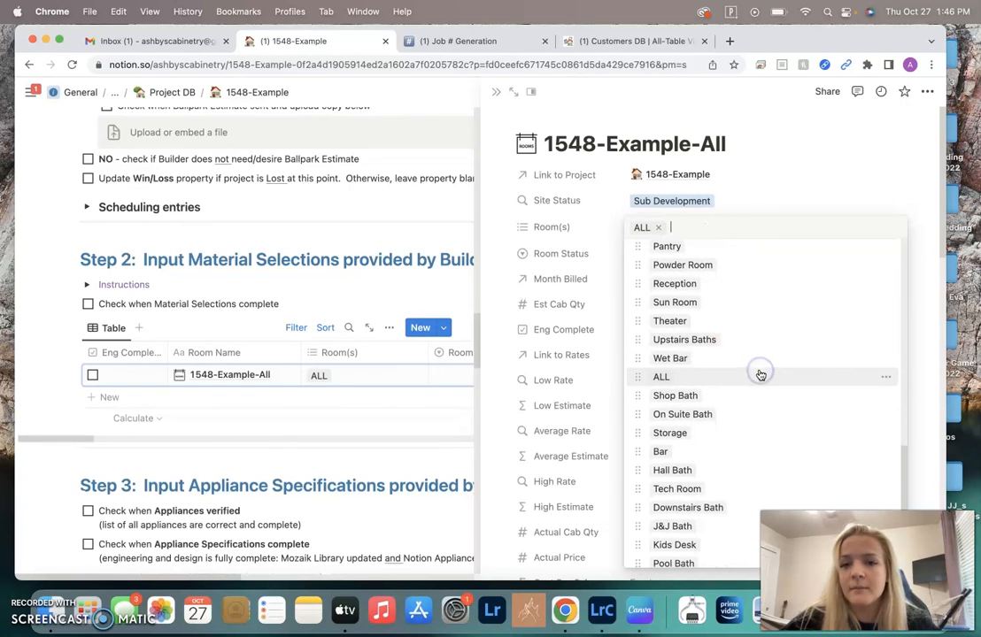
click(871, 188)
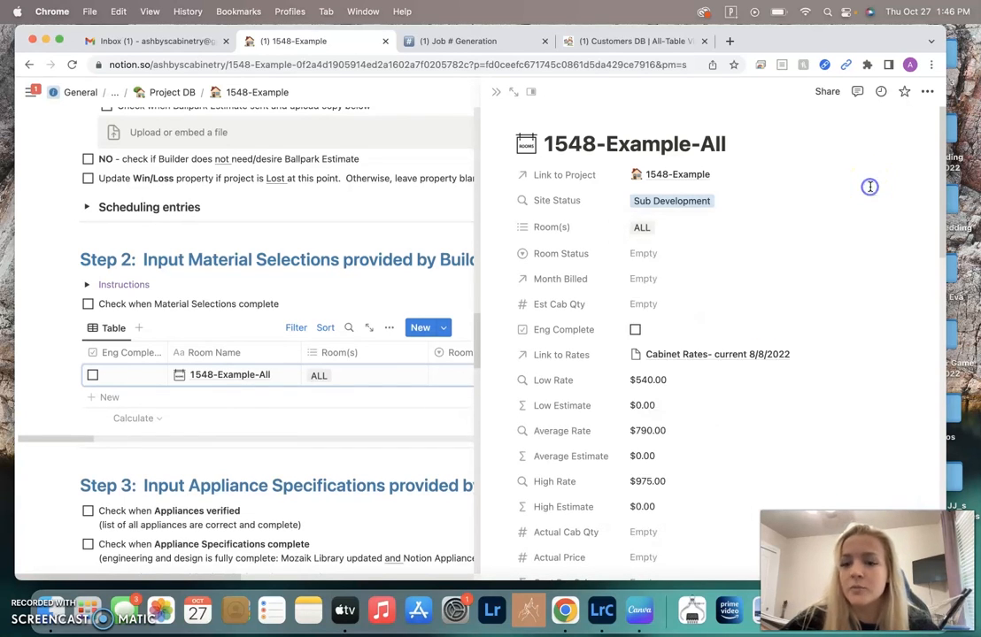
Set the room record's Room Status to Aware, then close the record and return to the 1548-Example project's properties
click(681, 252)
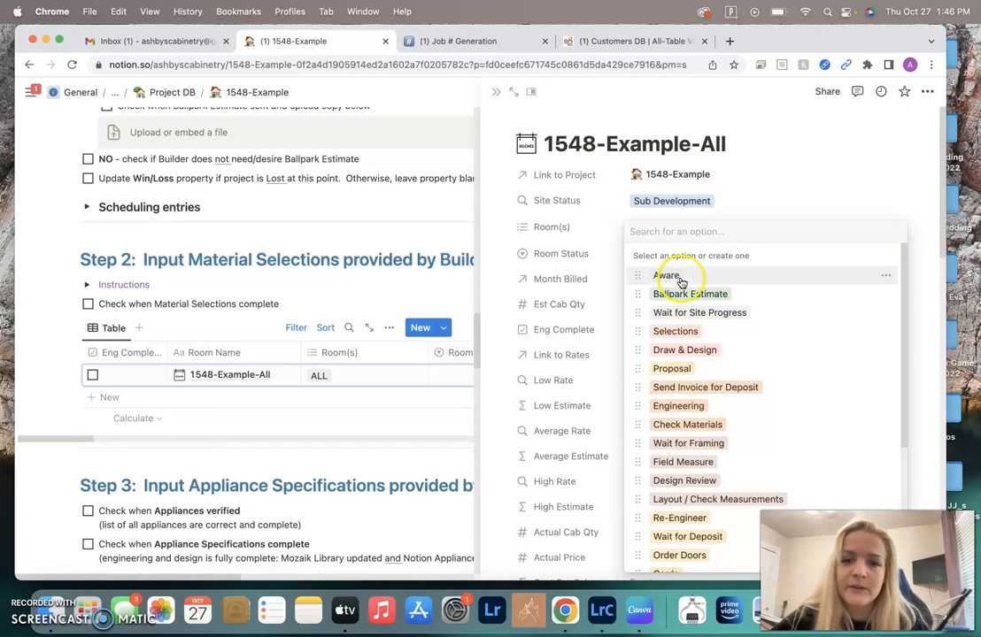
click(681, 280)
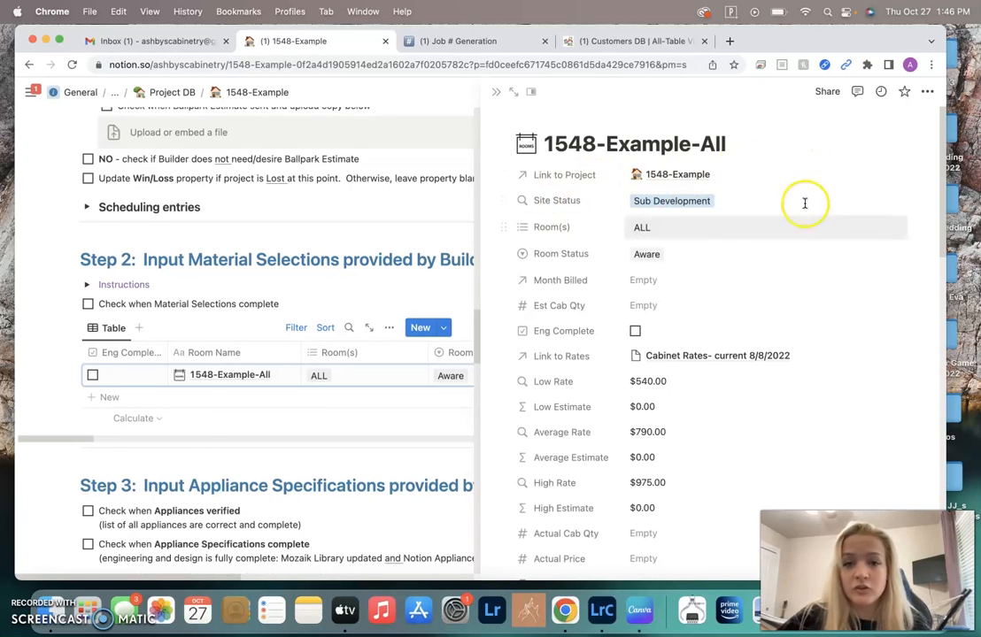
click(498, 93)
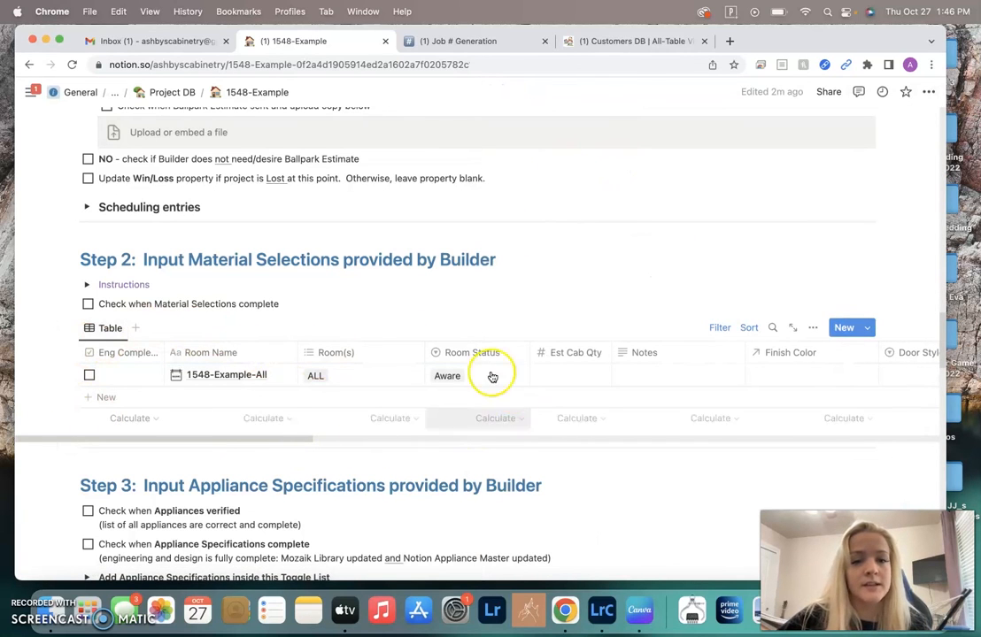
scroll(584, 425, up, 15)
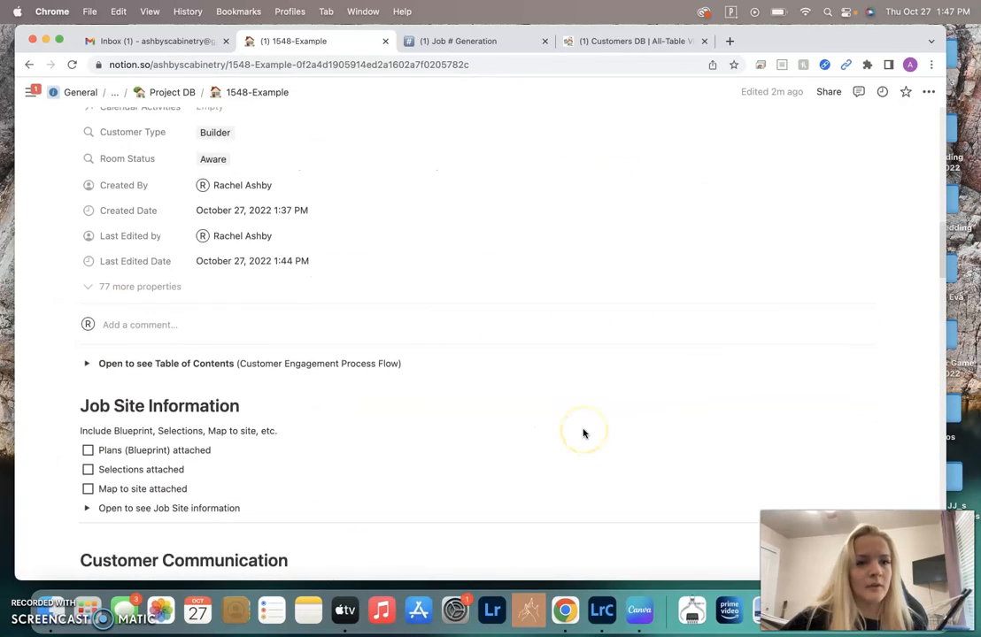
scroll(583, 433, up, 5)
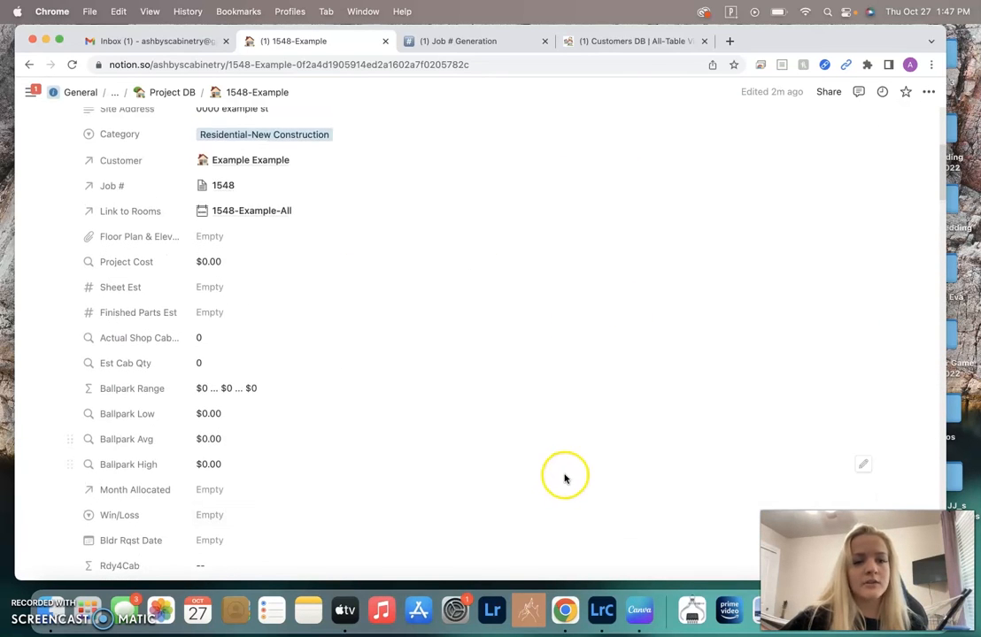